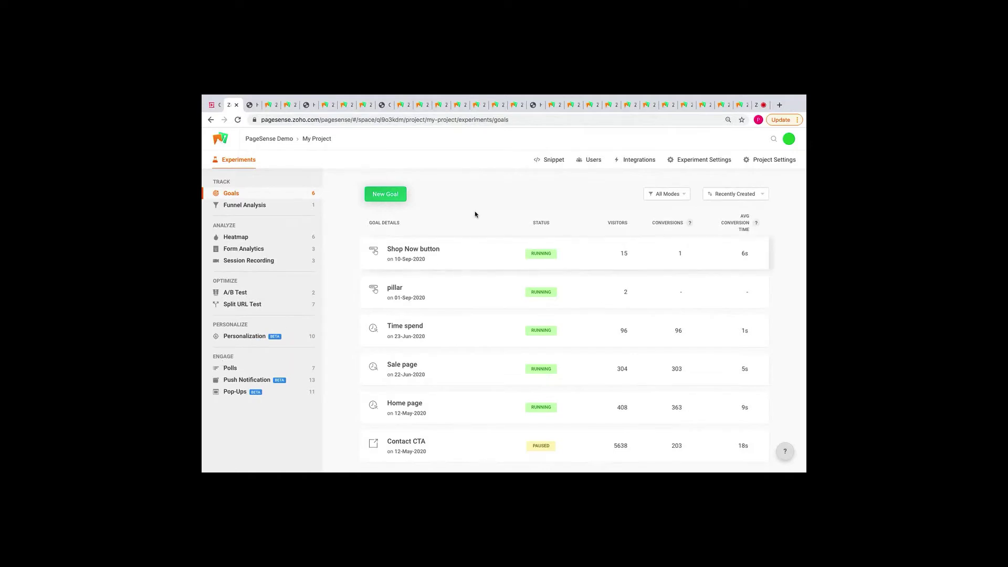
left_click(544, 162)
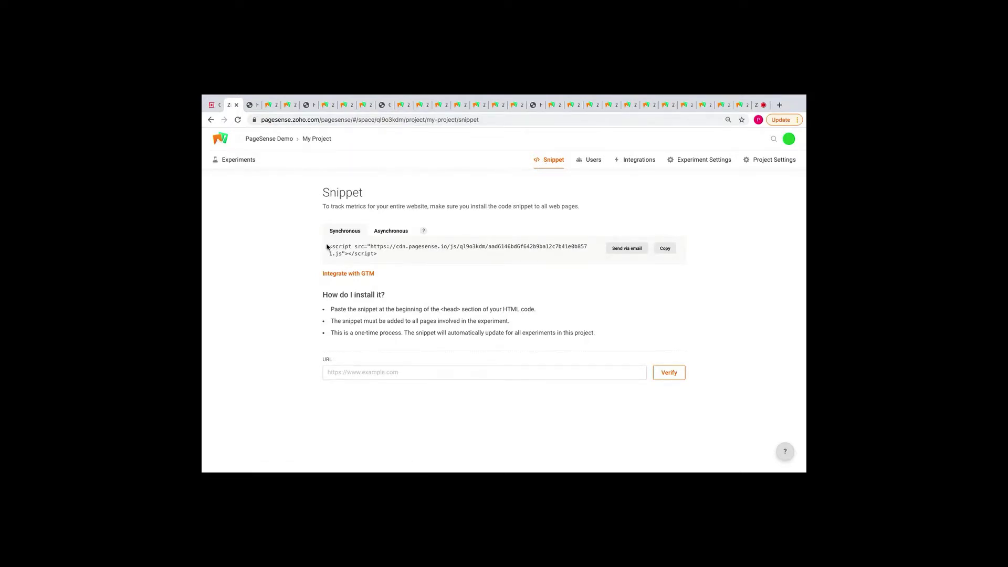
left_click_drag(328, 246, 382, 255)
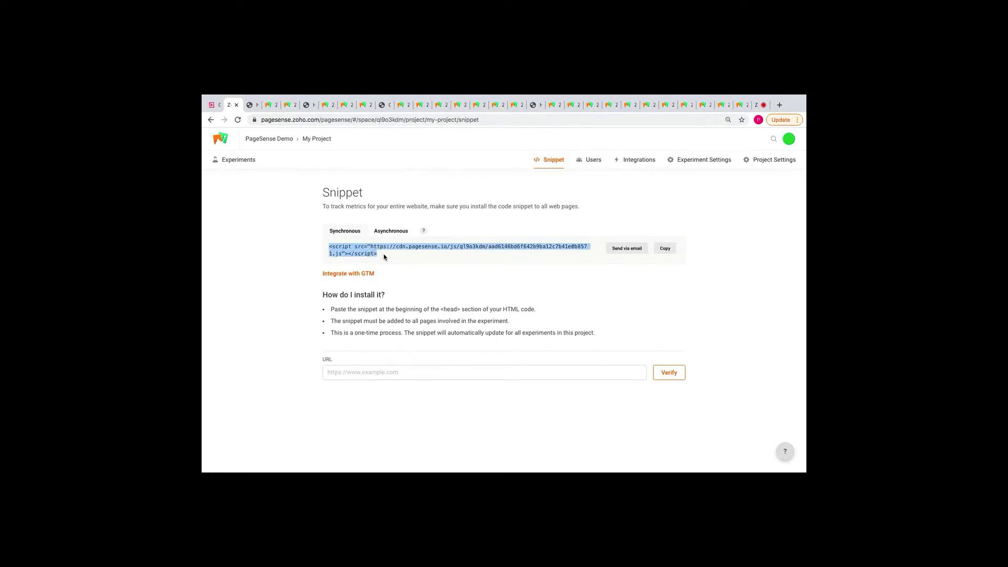
left_click(249, 107)
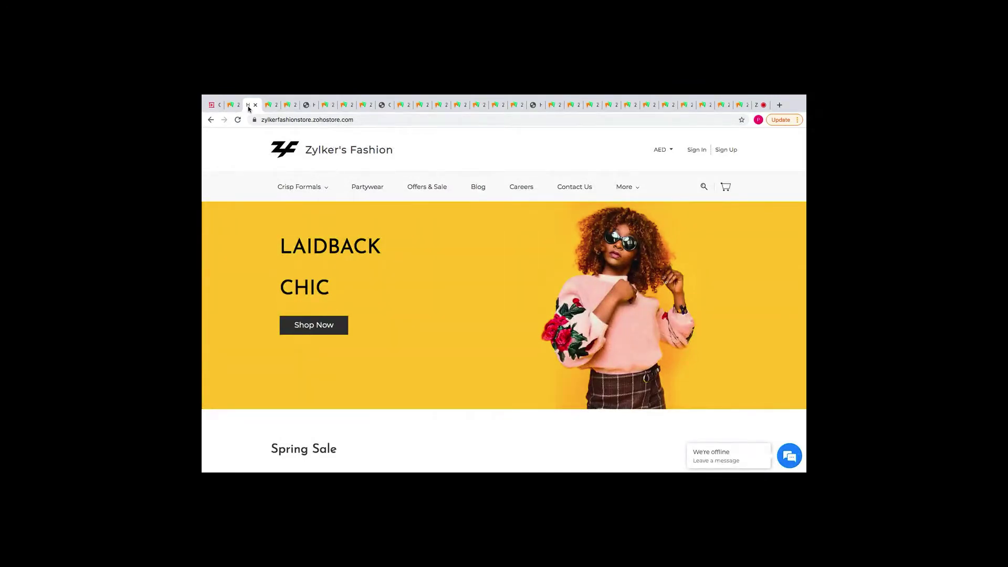
scroll(268, 210, "down", 4)
scroll(268, 210, "down", 6)
left_click(233, 107)
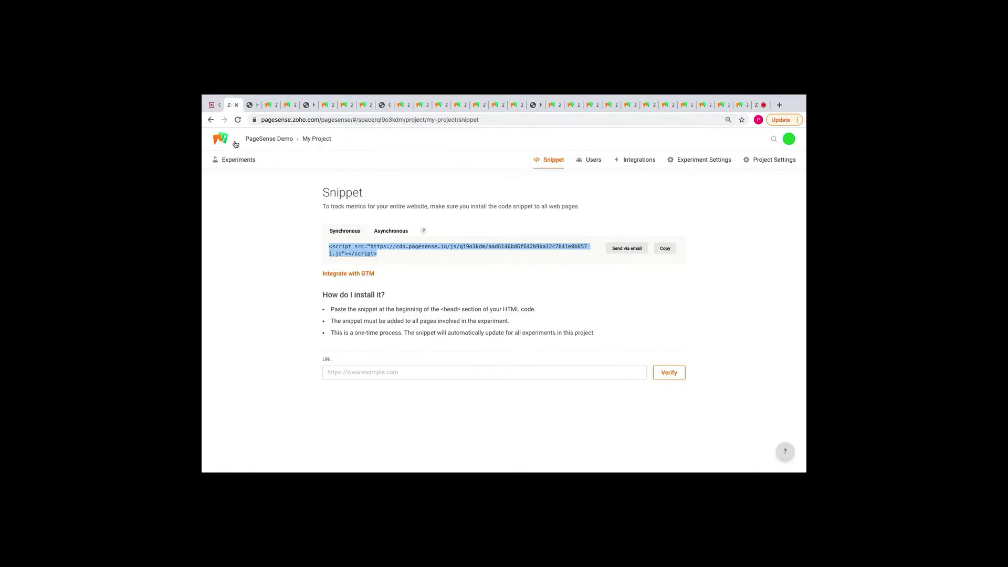
left_click(233, 160)
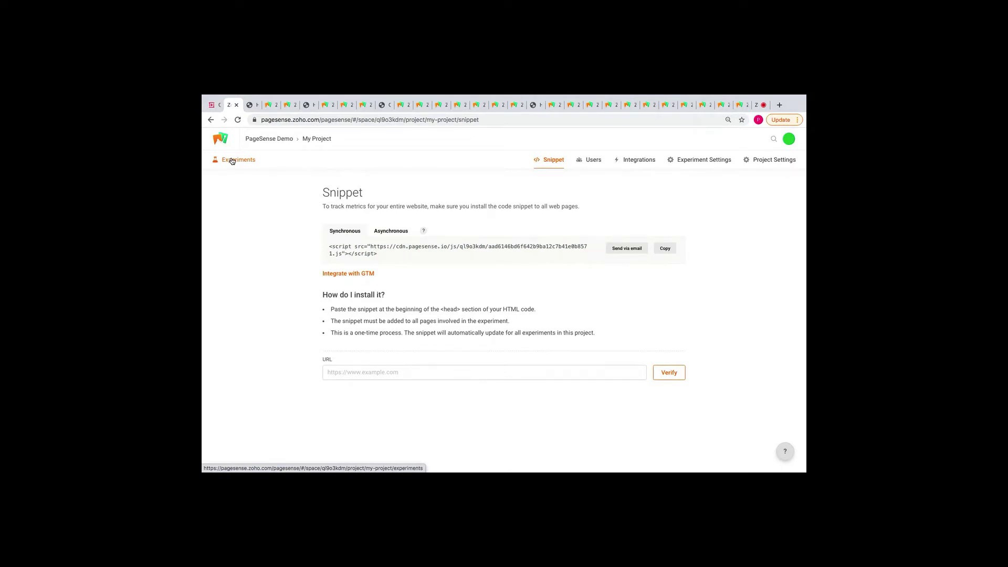
left_click(232, 160)
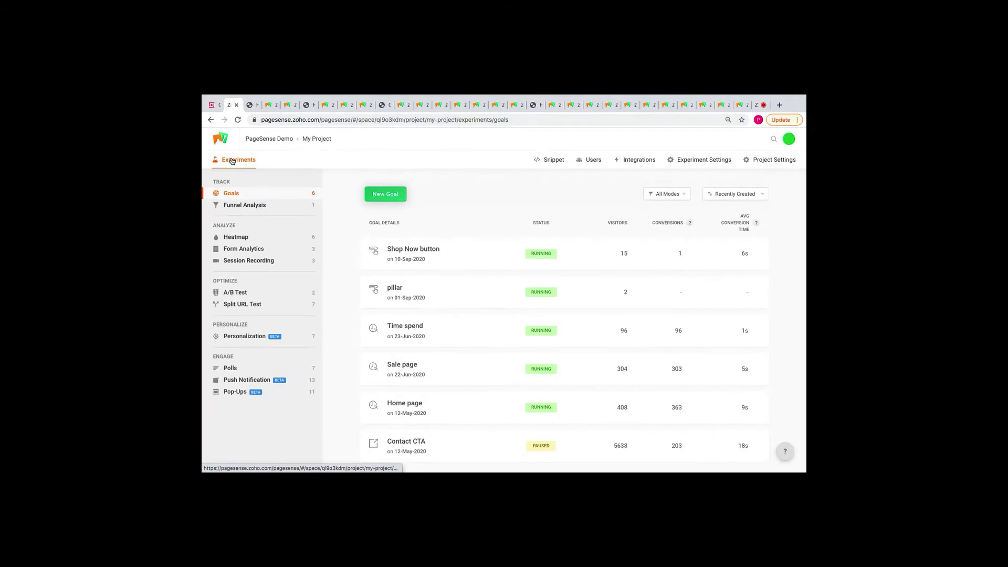
Start a new goal from the Goals page.
left_click(380, 194)
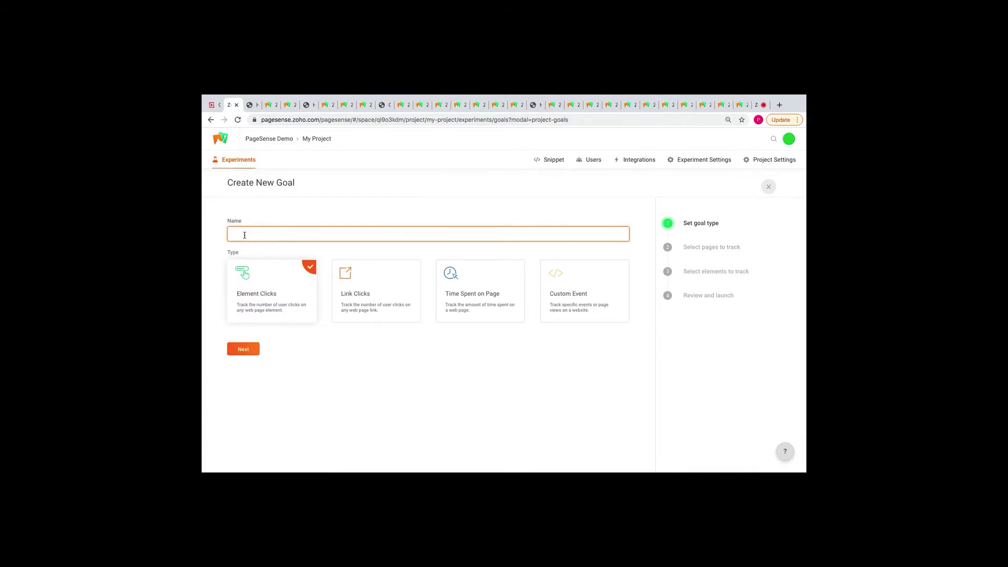
type("Zylker CTA")
left_click(245, 351)
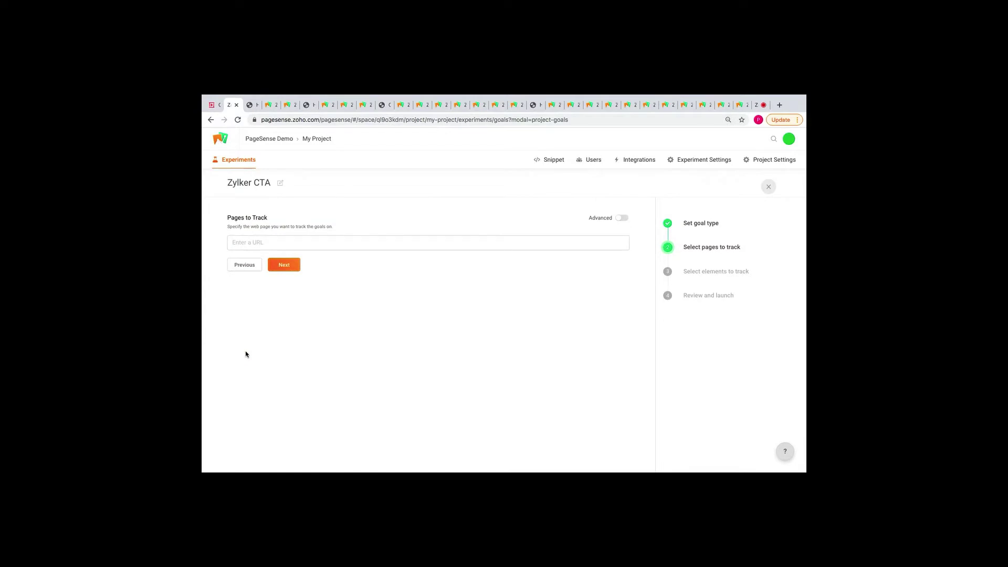
mouse_move(255, 96)
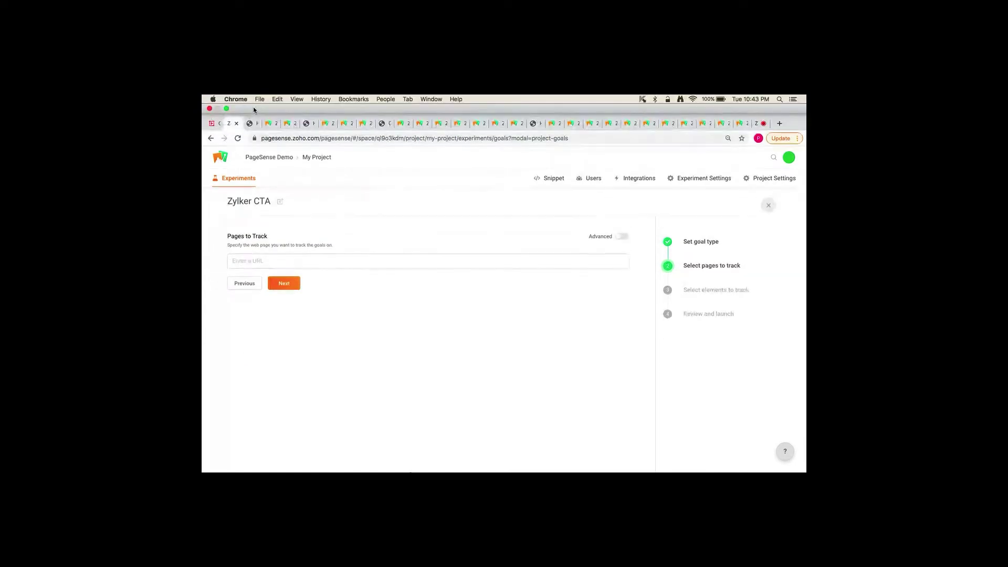
left_click(251, 123)
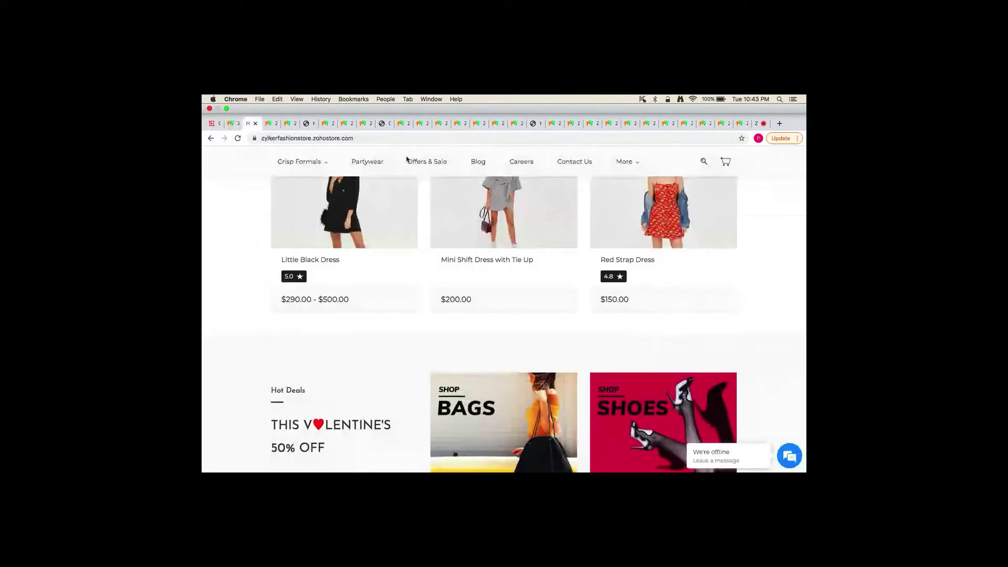
left_click(370, 138)
key("super+c")
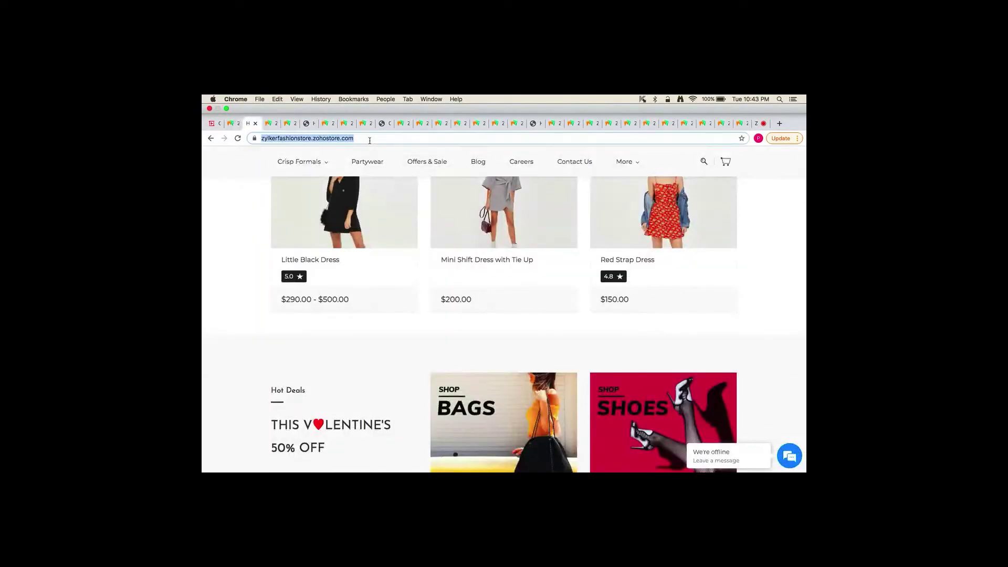
left_click(233, 123)
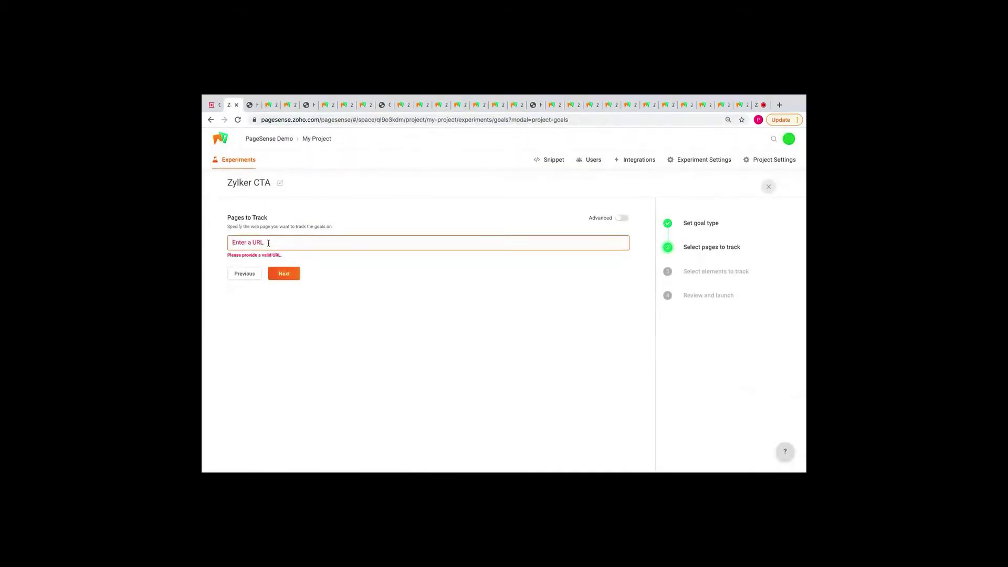
key("super+v")
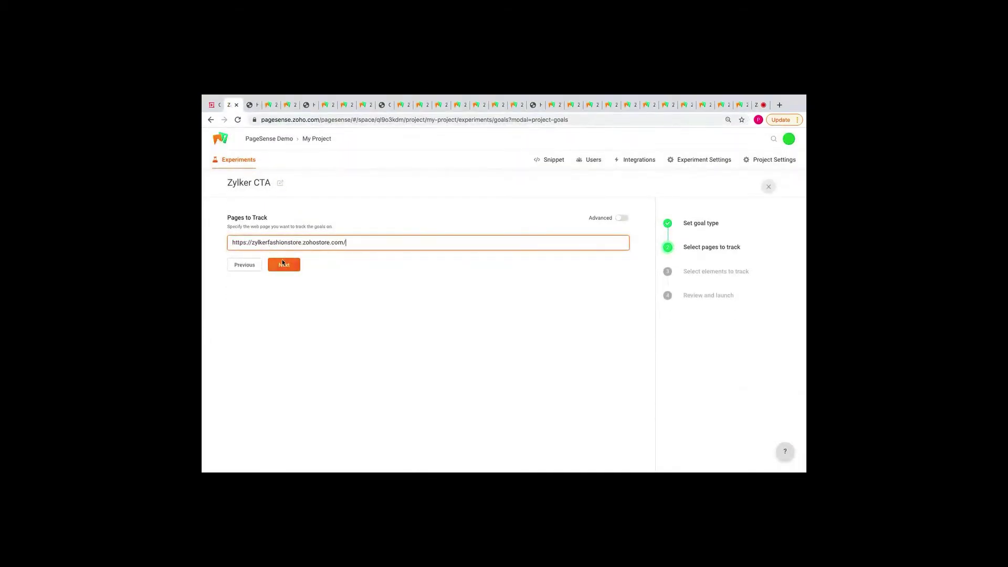
left_click(283, 265)
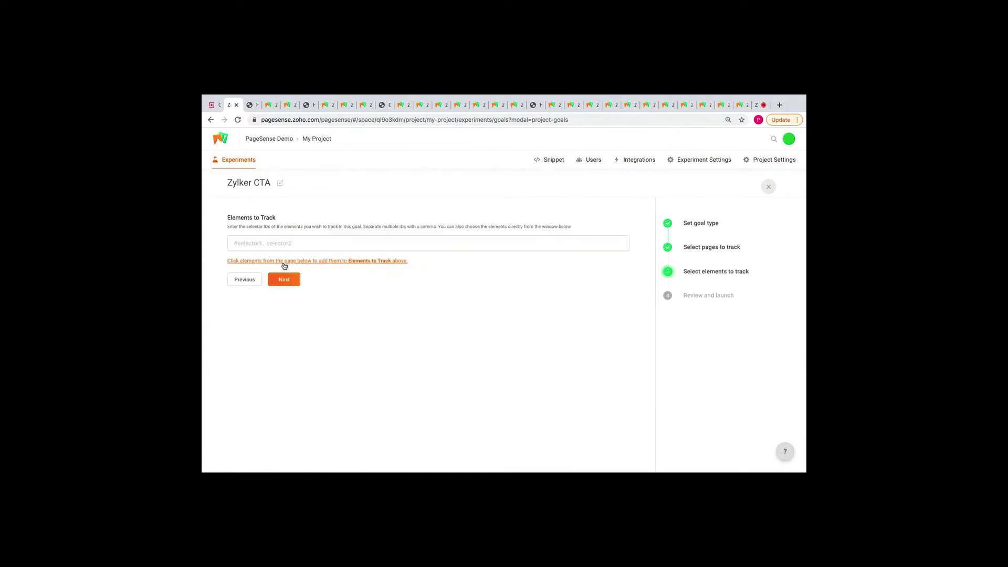
Pick the store's Shop Now button (.zpbutton.zpbutton-type-secondary) as the tracked element and go to review.
left_click(331, 261)
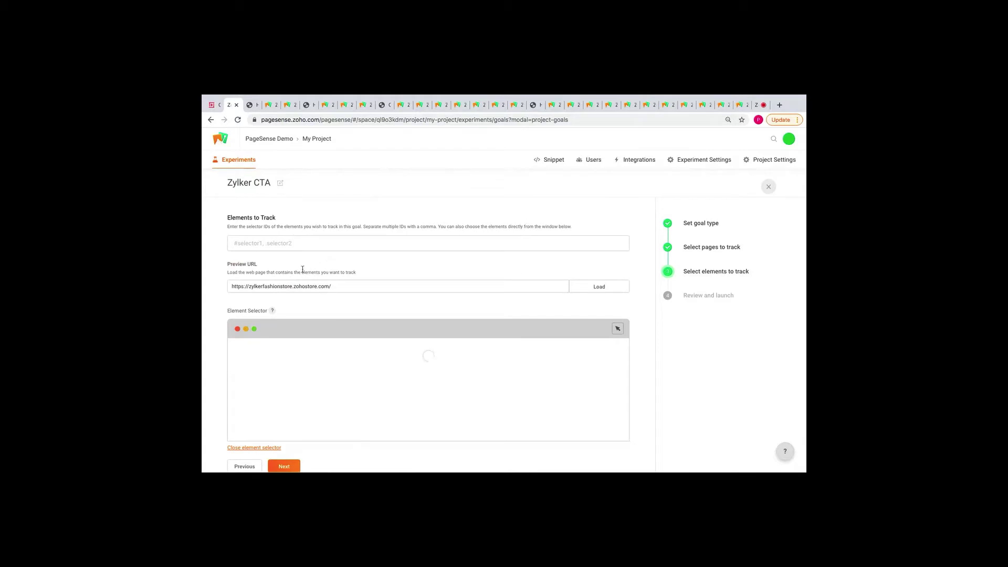
scroll(220, 354, "down", 1)
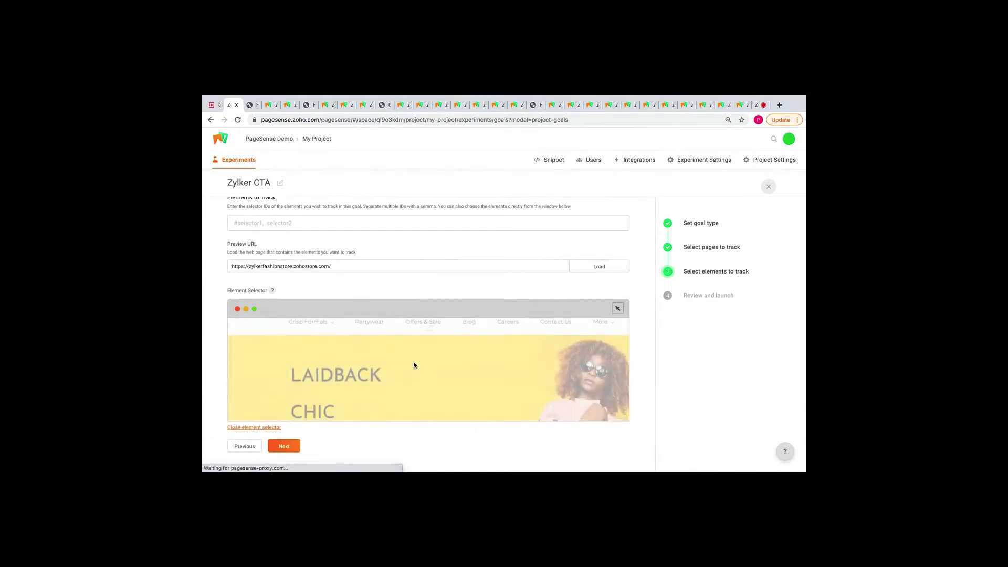
scroll(414, 365, "down", 2)
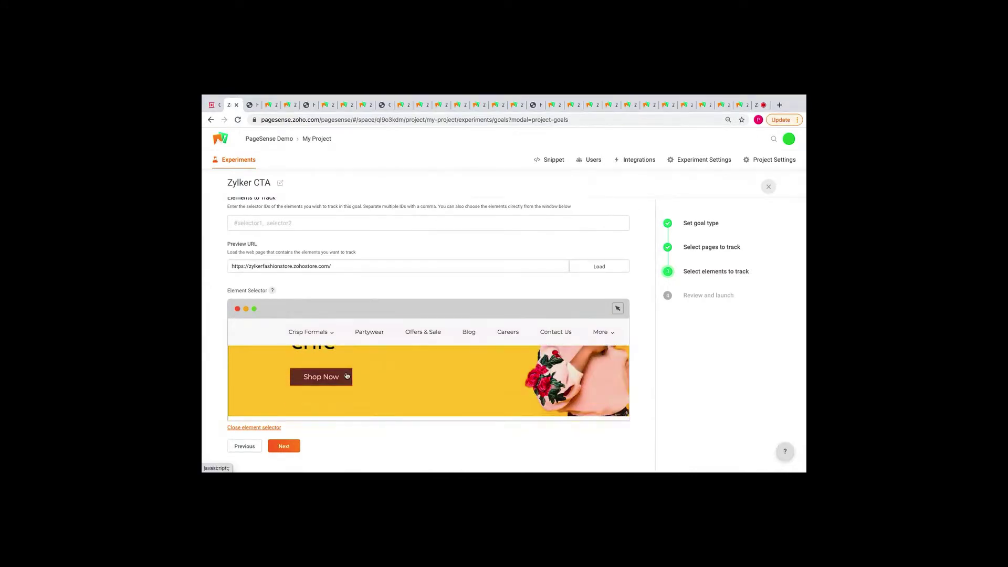
left_click(344, 379)
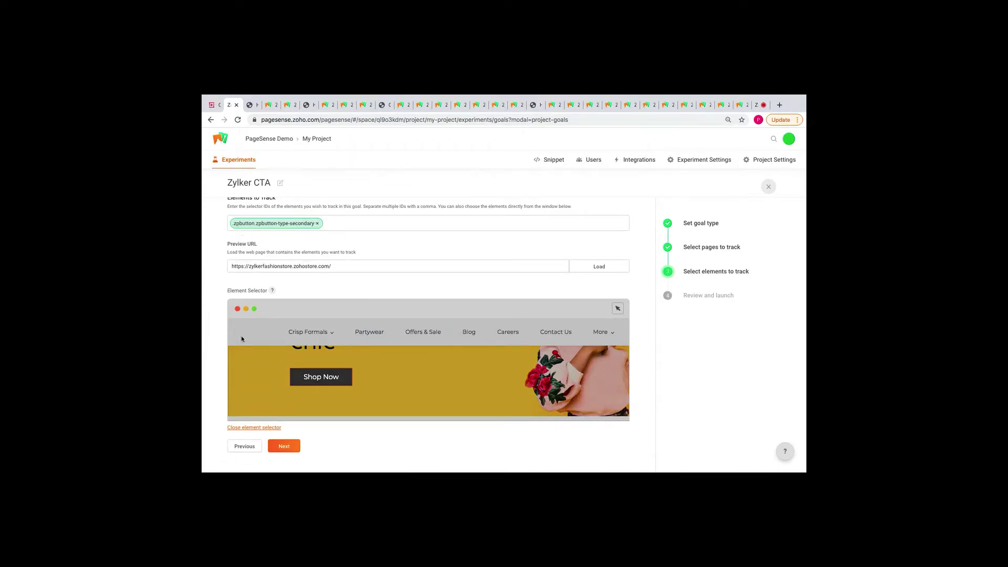
left_click(281, 447)
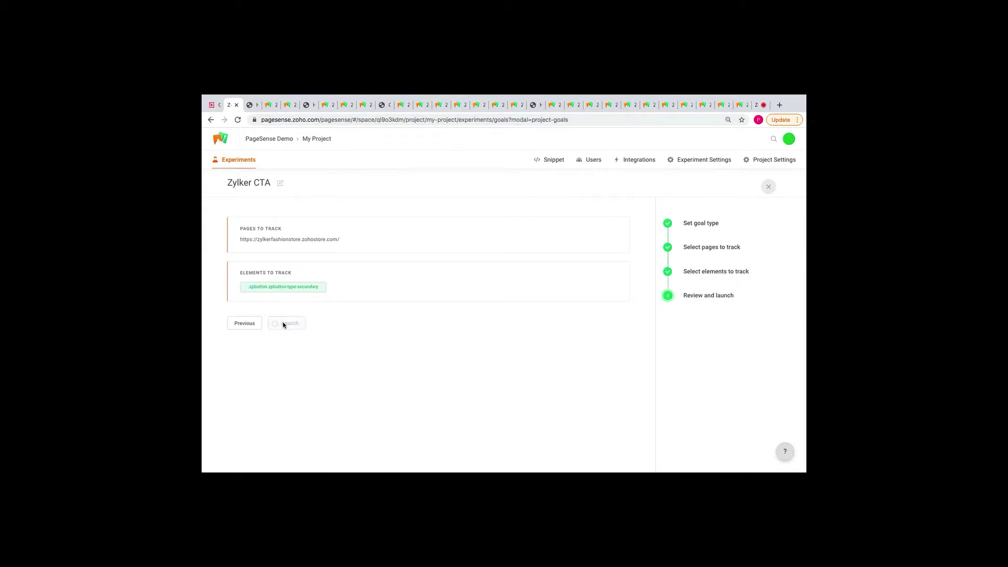
Switch to the Contact CTA goal's Reports page.
left_click(269, 105)
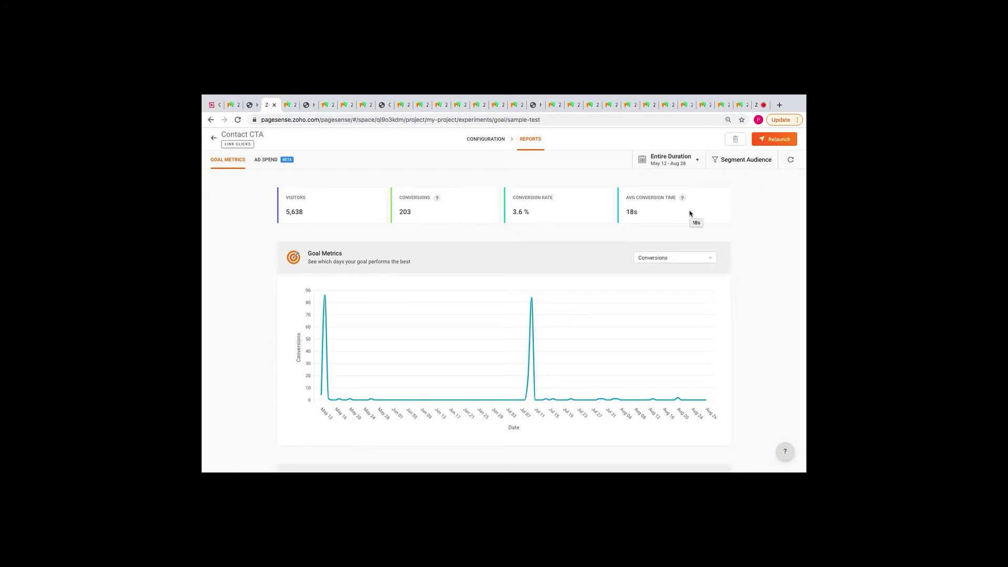
scroll(749, 294, "down", 2)
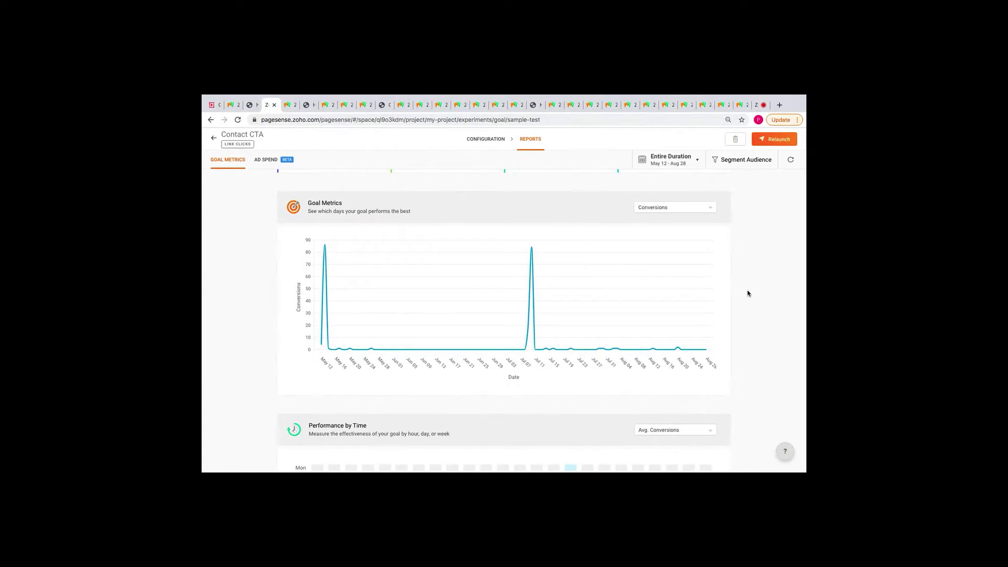
scroll(750, 293, "down", 4)
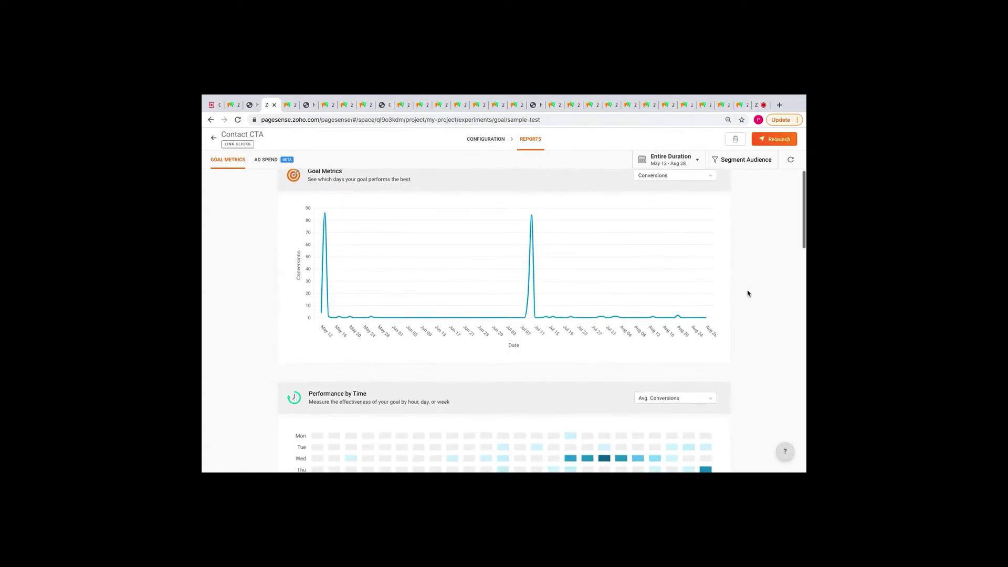
scroll(750, 294, "down", 4)
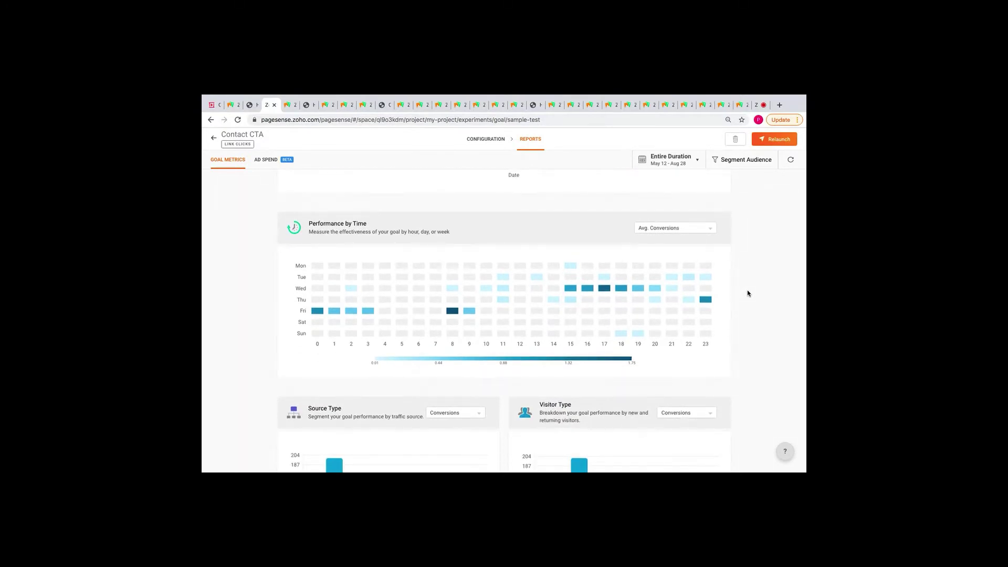
scroll(750, 294, "down", 1)
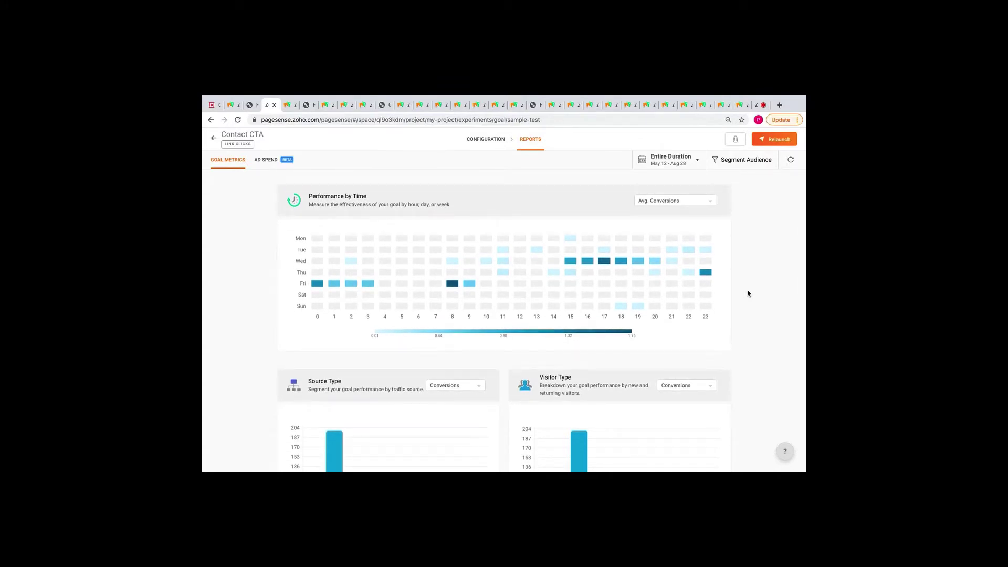
scroll(750, 294, "down", 4)
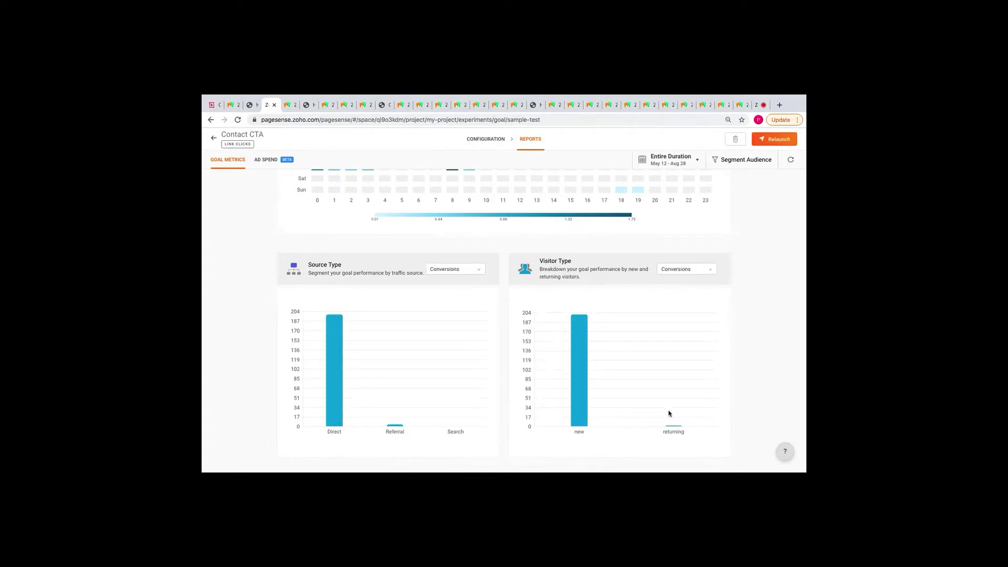
scroll(670, 405, "down", 1)
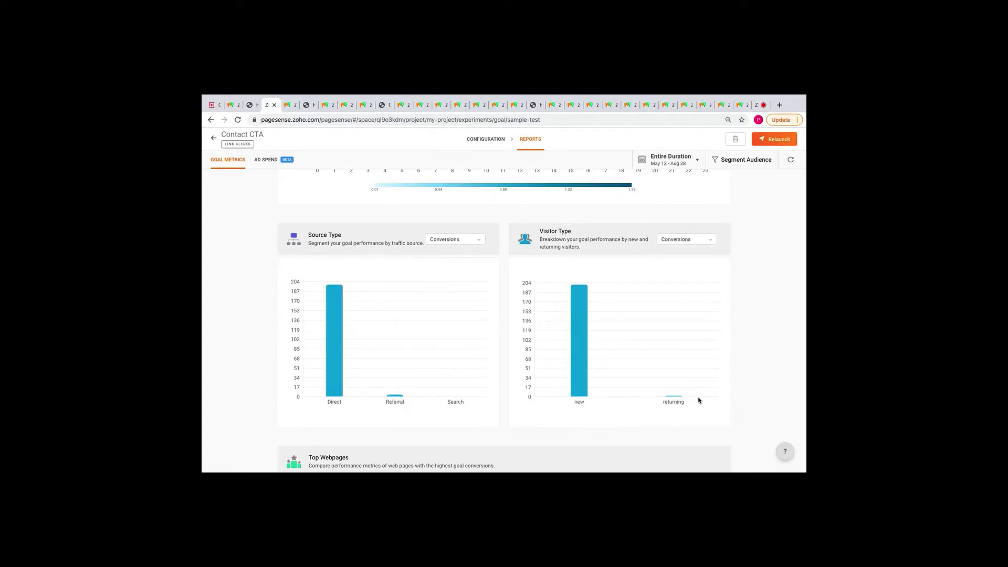
scroll(698, 400, "down", 4)
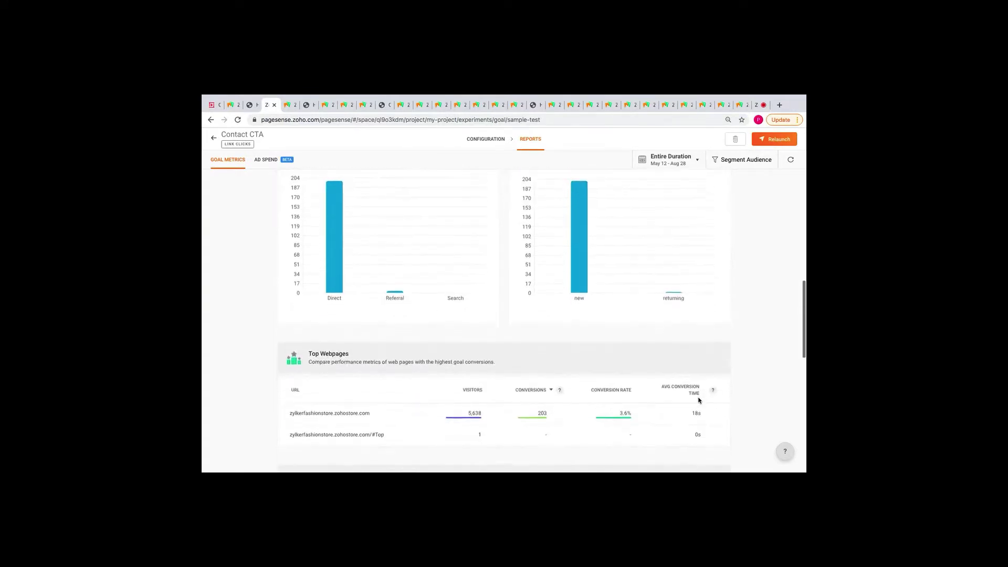
scroll(698, 399, "down", 1)
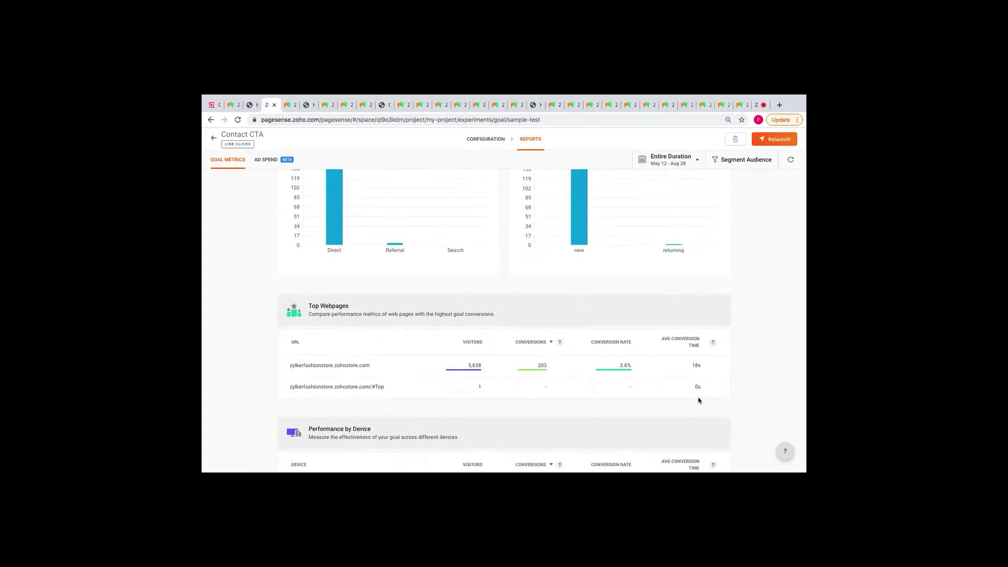
scroll(698, 400, "down", 1)
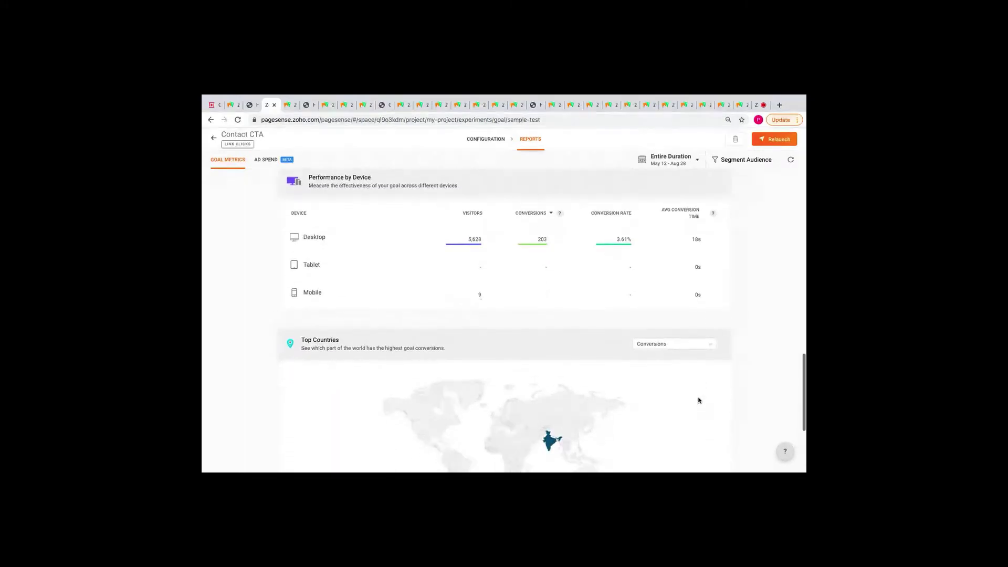
scroll(699, 400, "down", 3)
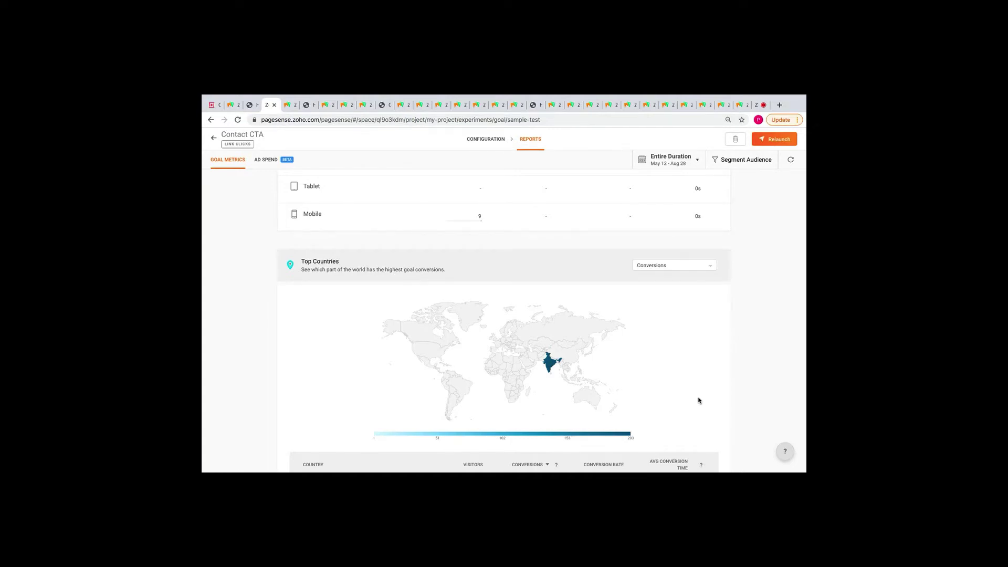
scroll(690, 379, "up", 10)
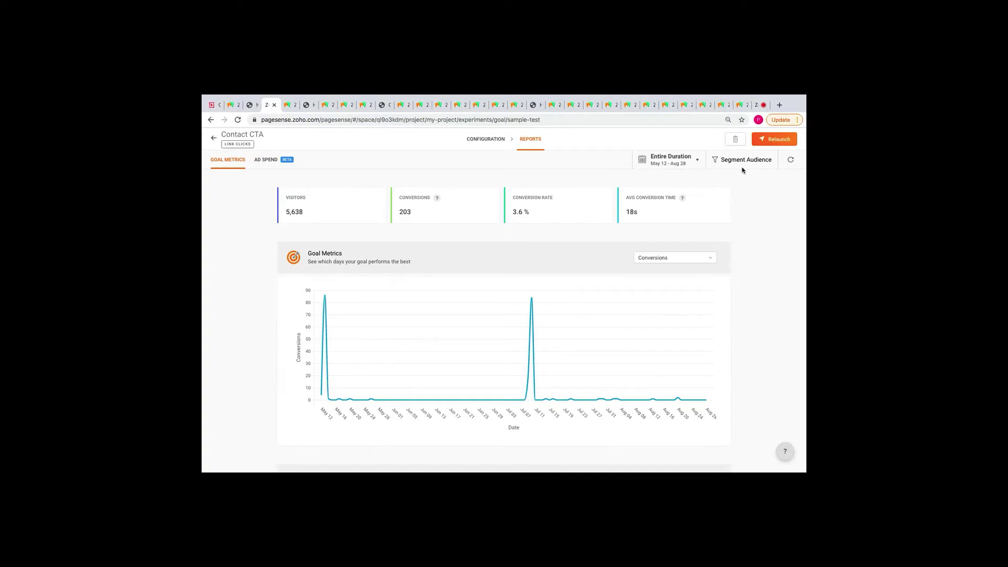
Apply an audience segment of Returning visitors, Country India and Device Type Desktop.
left_click(692, 159)
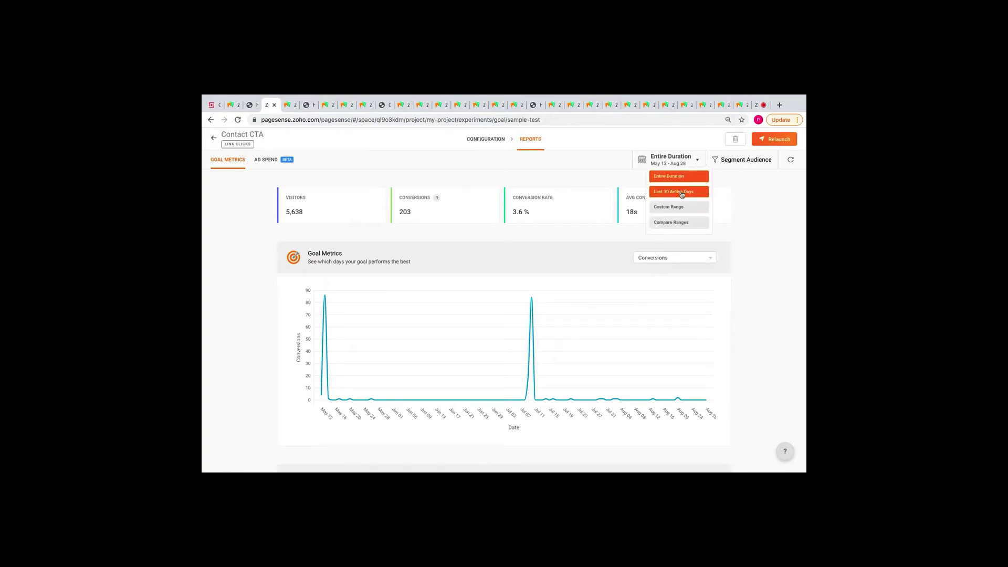
left_click(749, 166)
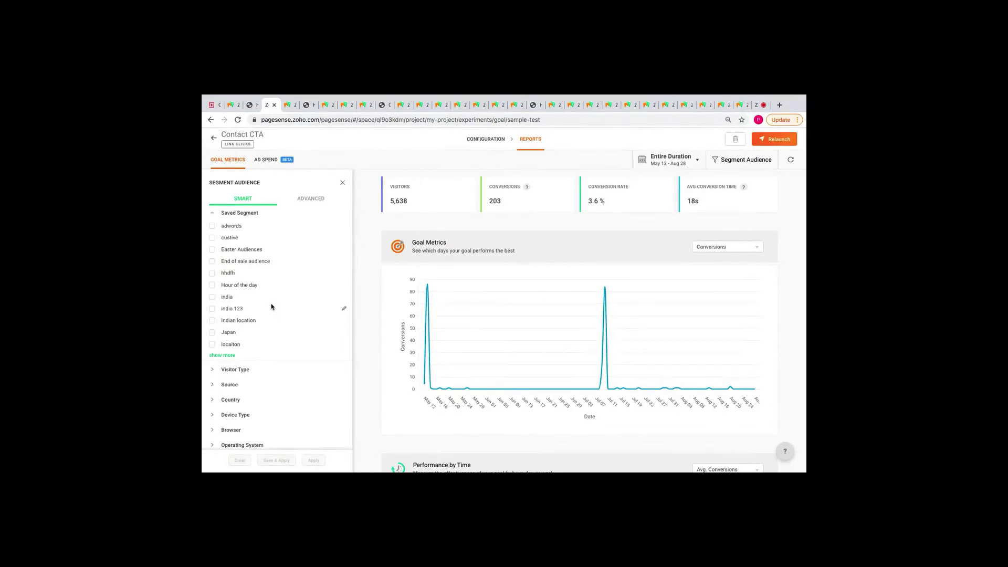
scroll(271, 306, "down", 2)
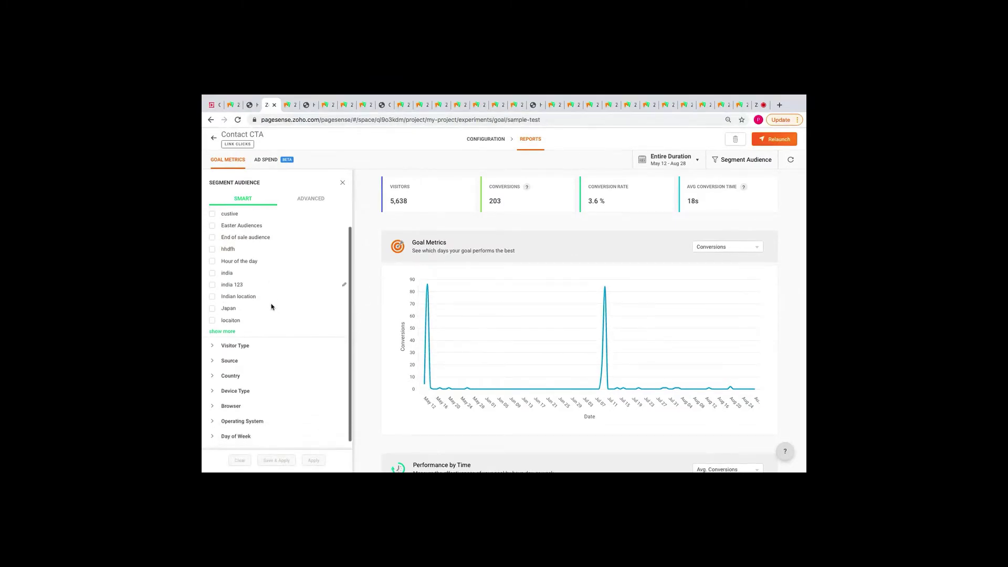
left_click(236, 338)
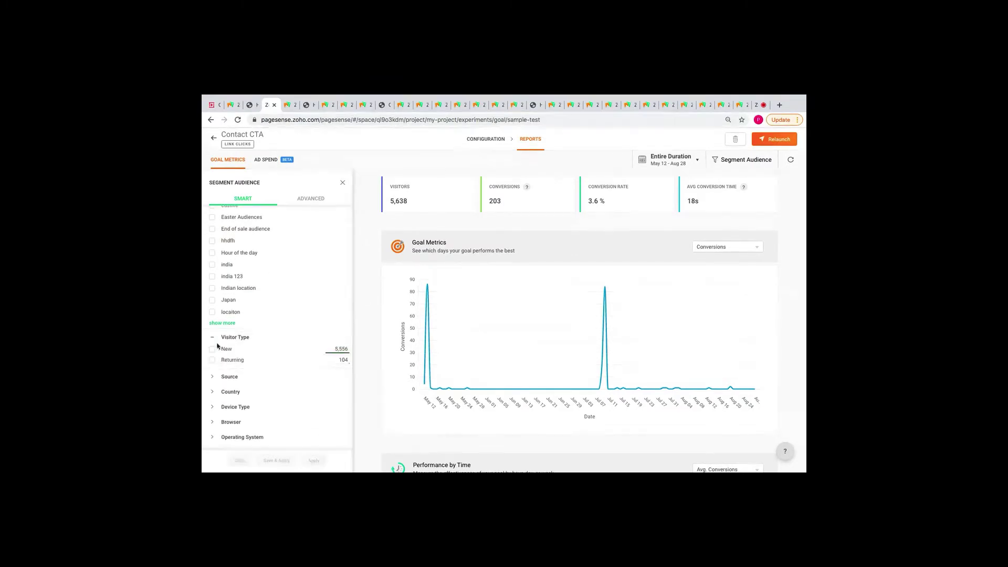
left_click(213, 360)
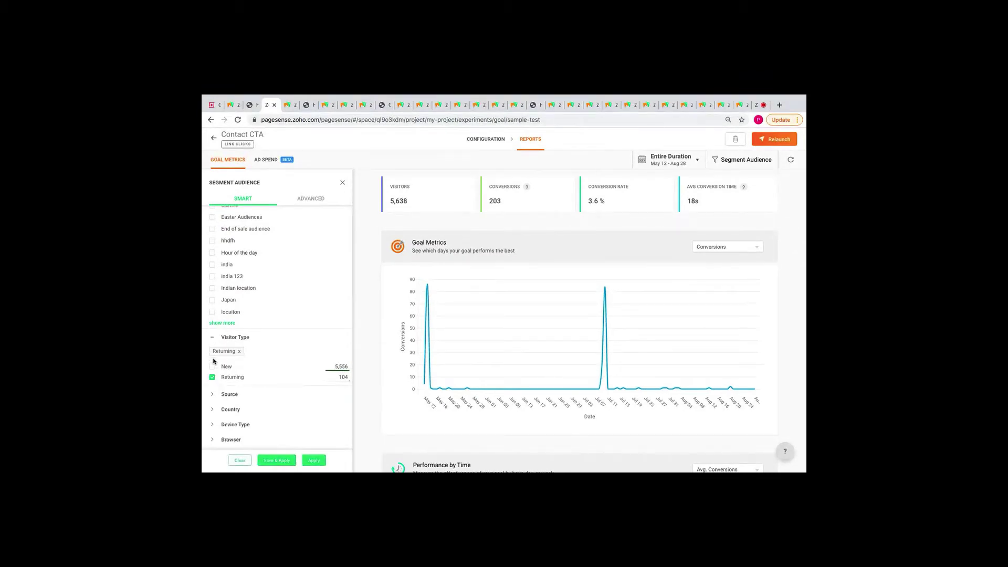
scroll(214, 362, "down", 2)
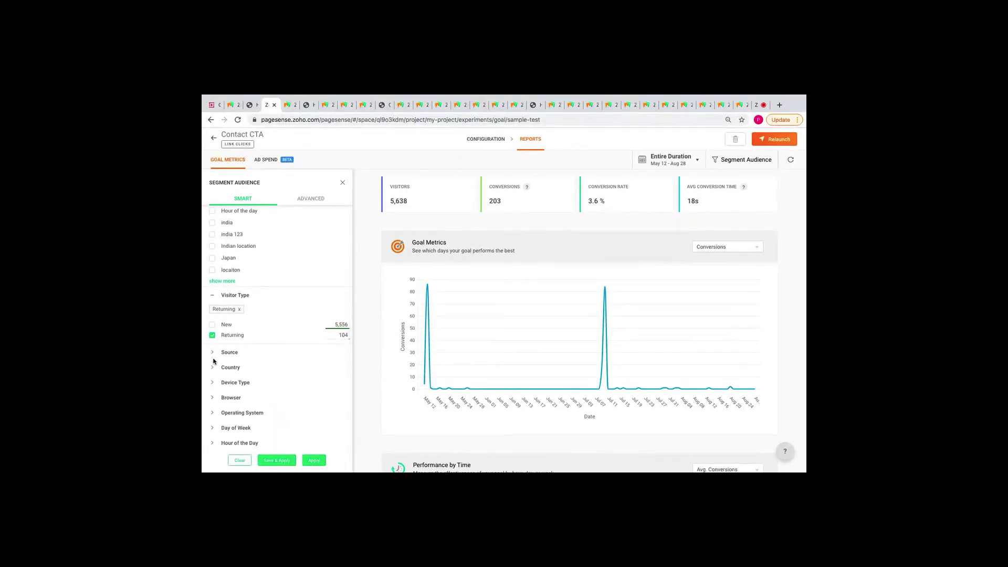
left_click(232, 367)
left_click(225, 380)
scroll(225, 384, "down", 1)
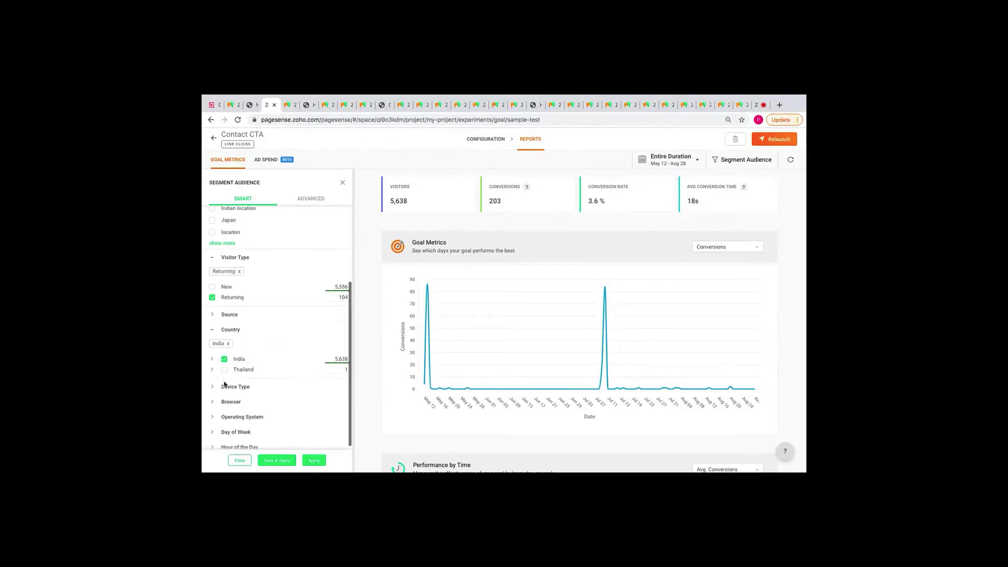
left_click(236, 382)
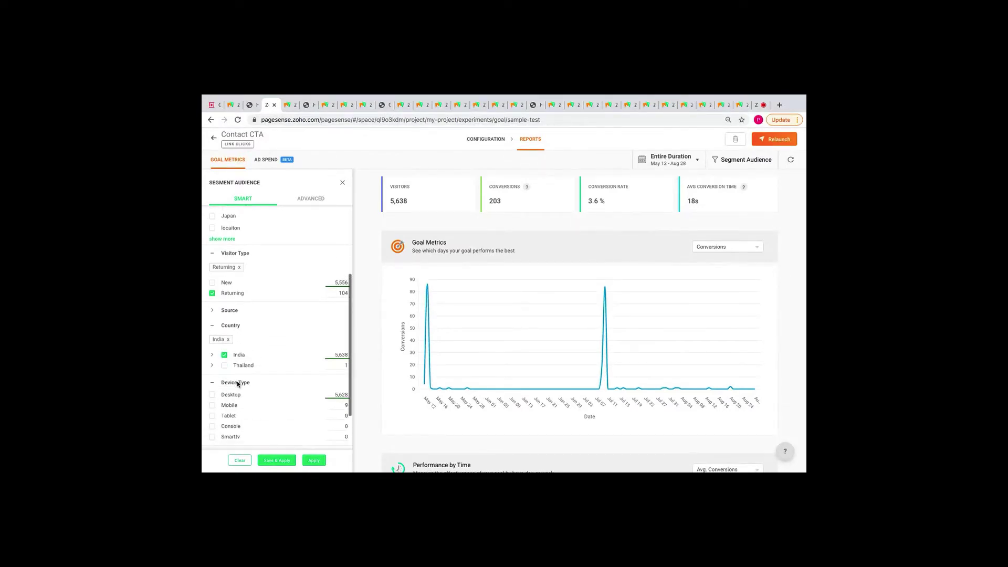
left_click(212, 395)
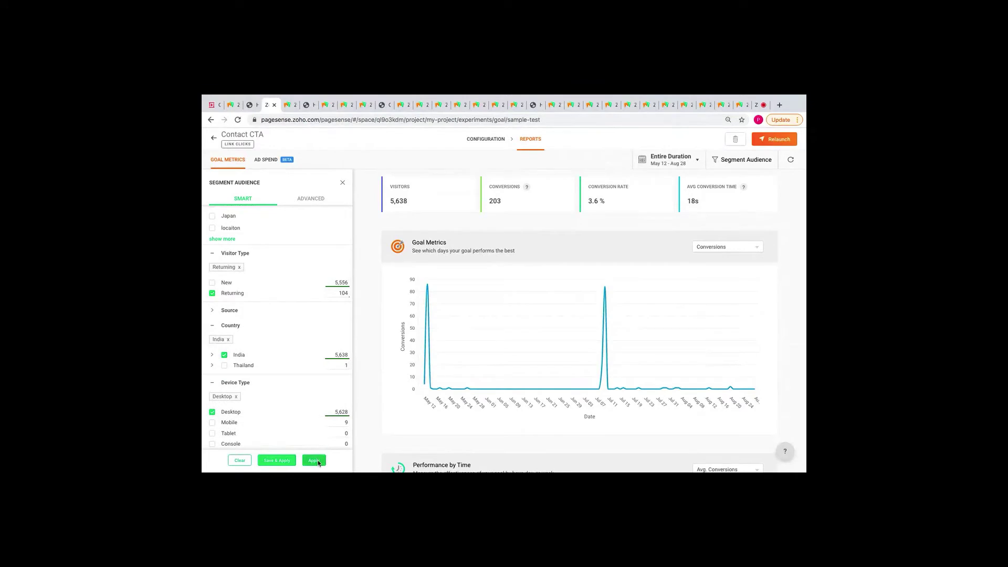
left_click(314, 461)
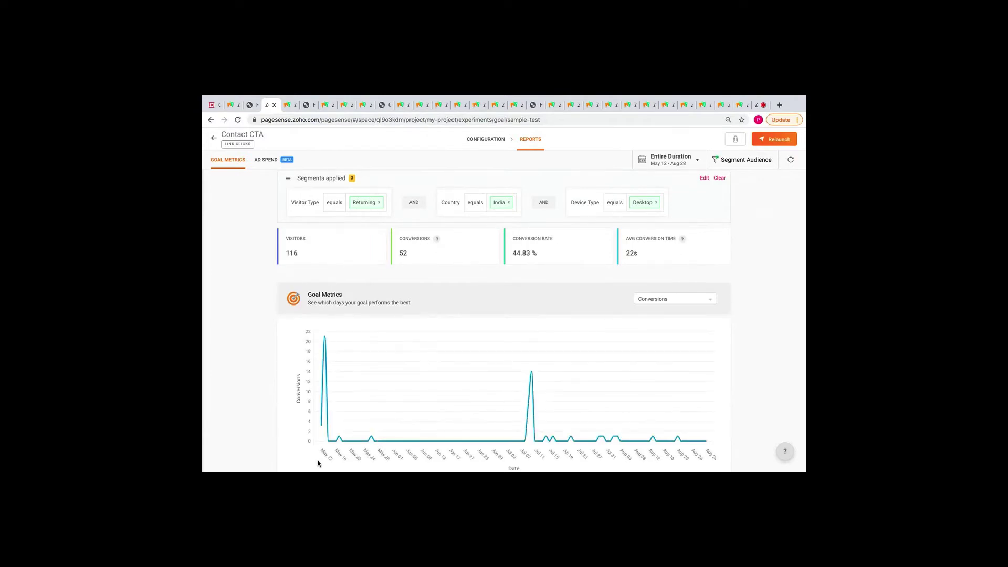
Scroll through the segmented Contact CTA Goal Metrics conversions chart.
scroll(250, 408, "down", 2)
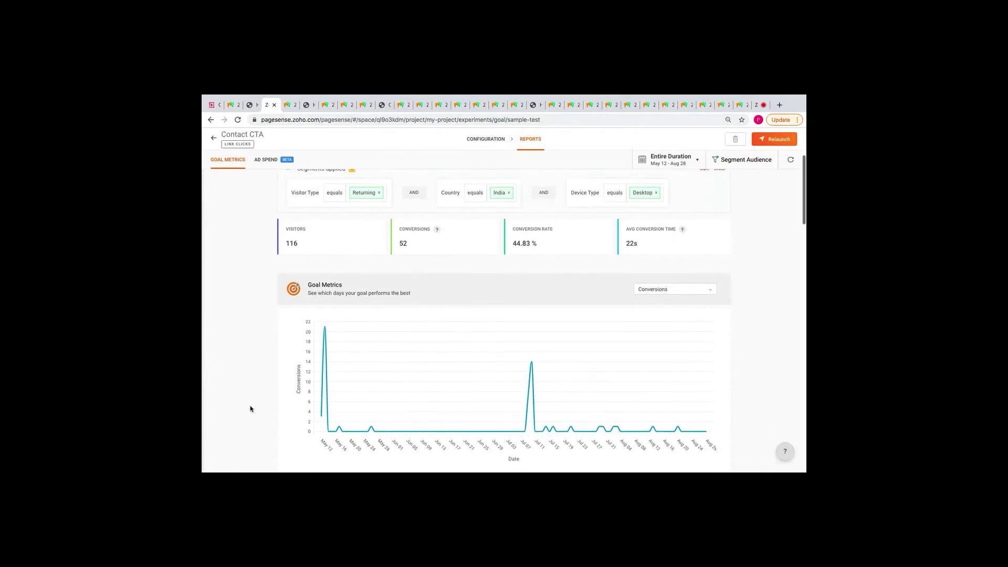
scroll(250, 408, "down", 5)
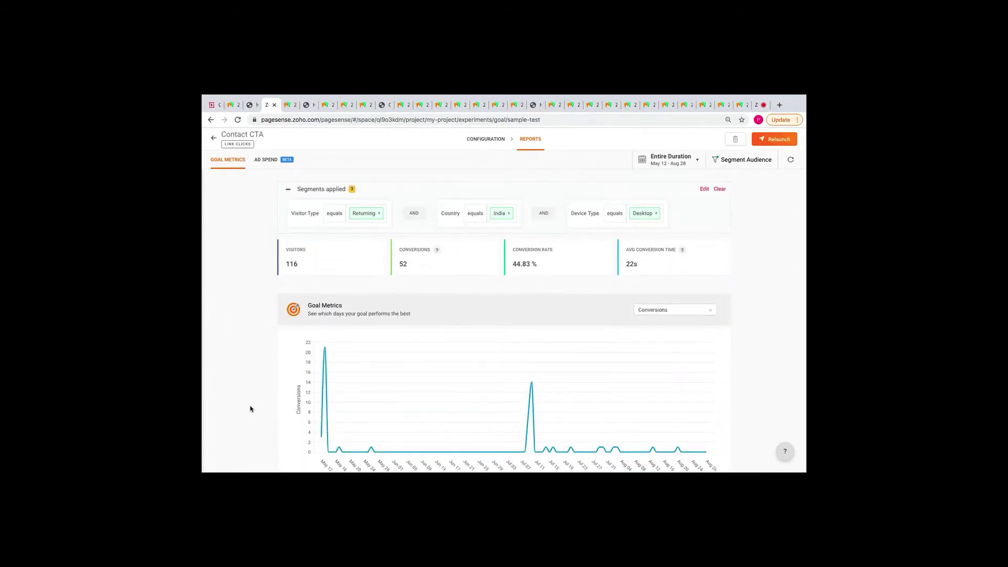
Glance at the Funnel Analysis list, then switch to the Zylker's Fashion store site.
left_click(292, 109)
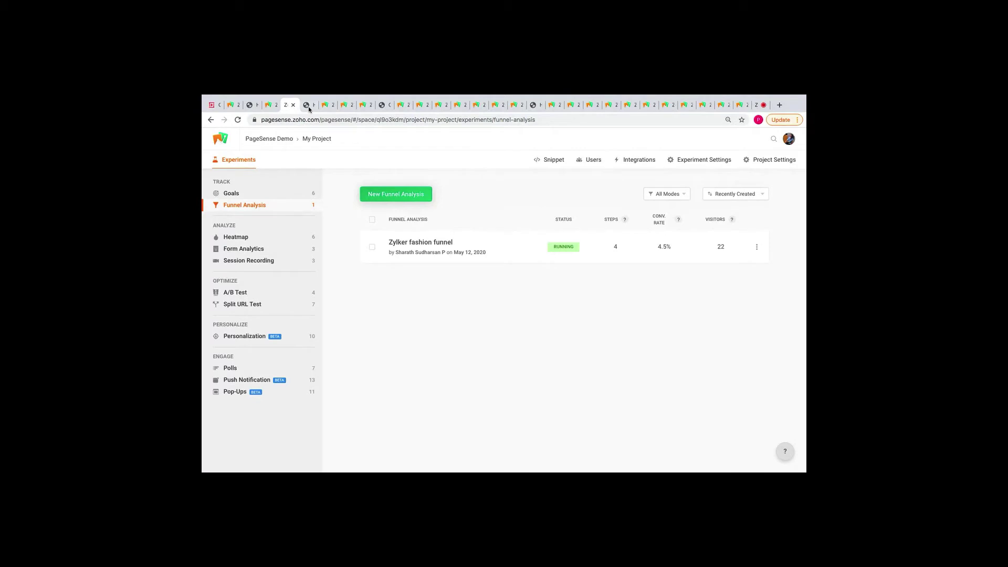
left_click(309, 107)
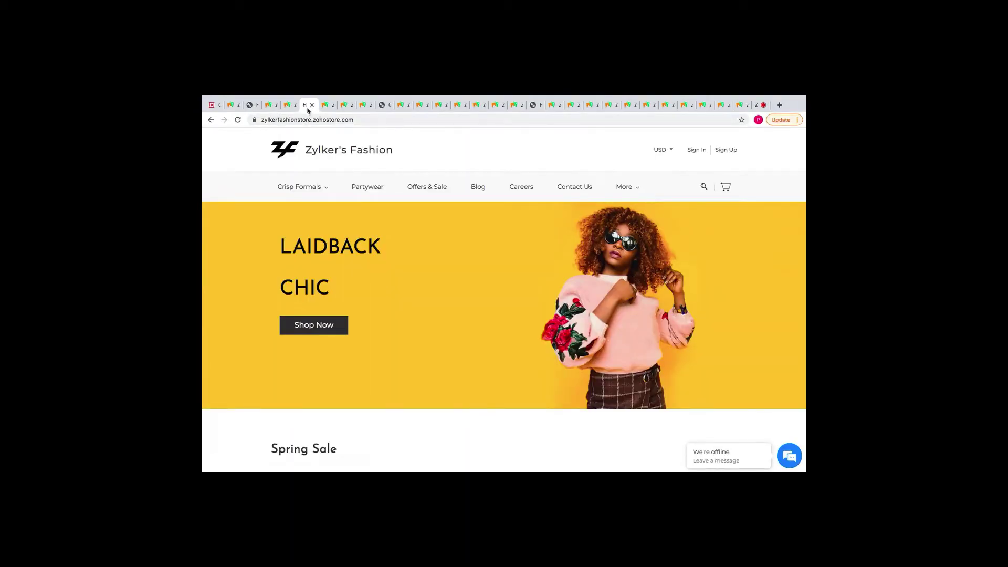
Scroll the store homepage down to the Spring Sale dresses and back up.
scroll(336, 299, "down", 2)
scroll(336, 300, "down", 4)
scroll(337, 301, "down", 3)
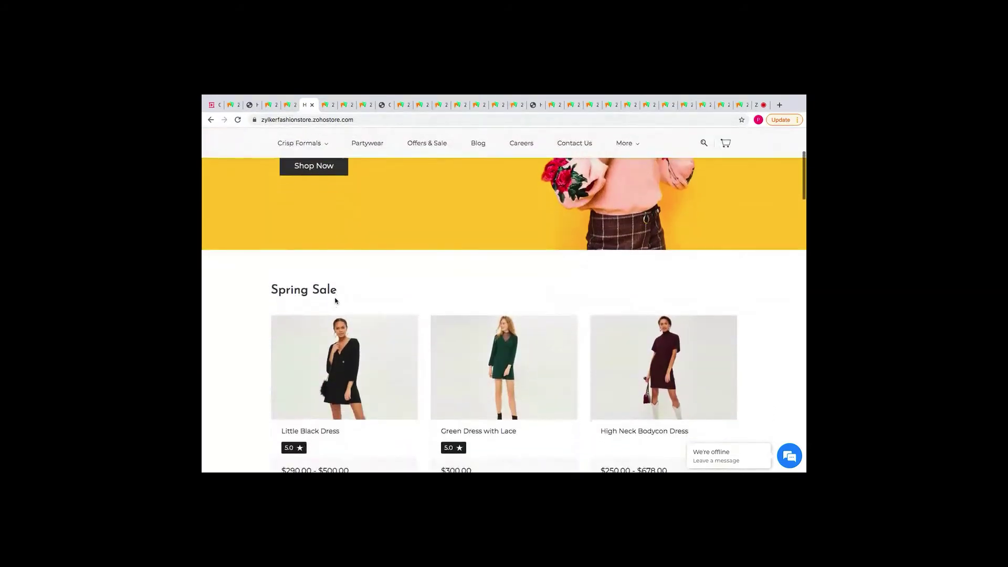
scroll(336, 301, "down", 1)
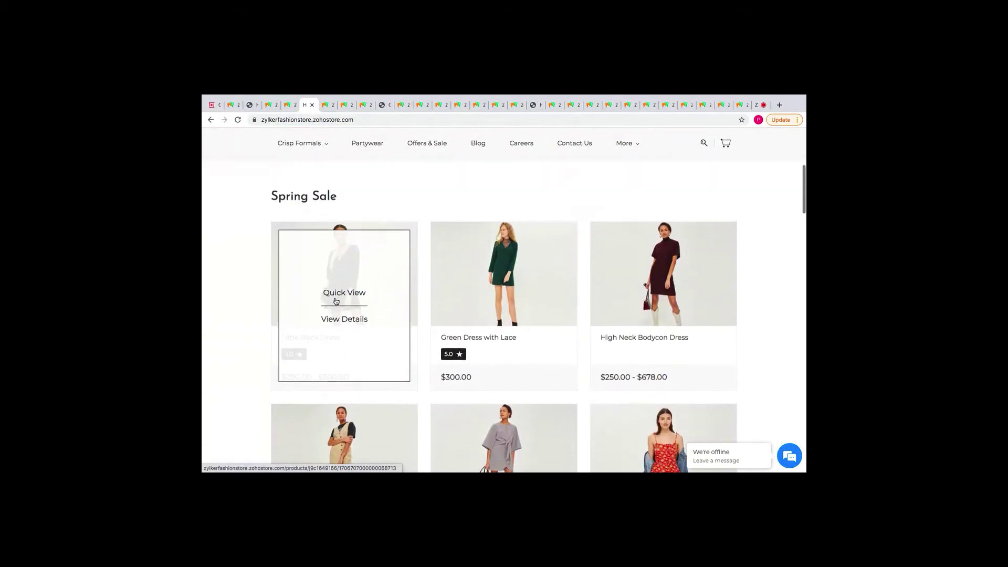
scroll(331, 298, "up", 10)
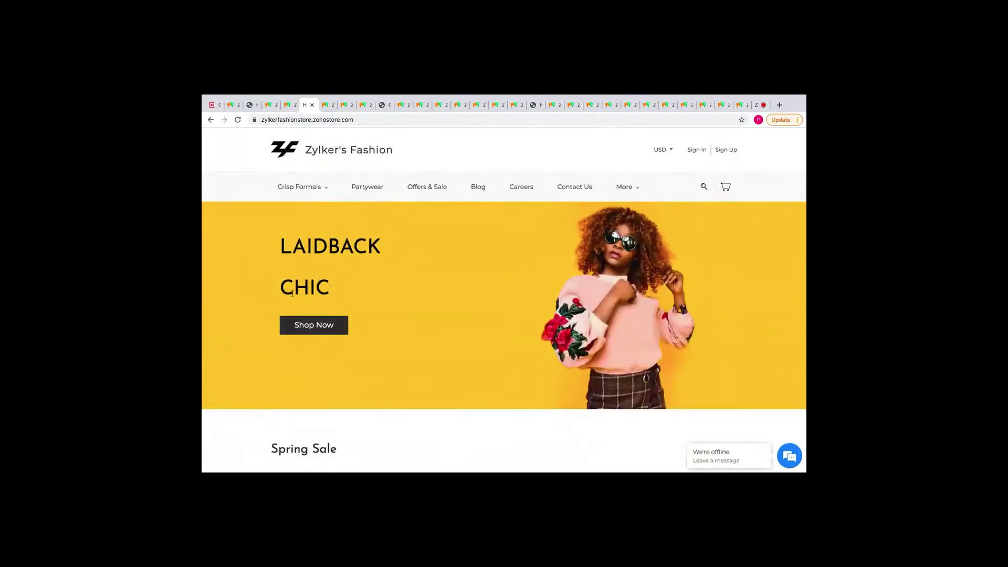
Review the funnel's Home, Product, Cart and Checkout steps, then open its drop-off report.
left_click(326, 107)
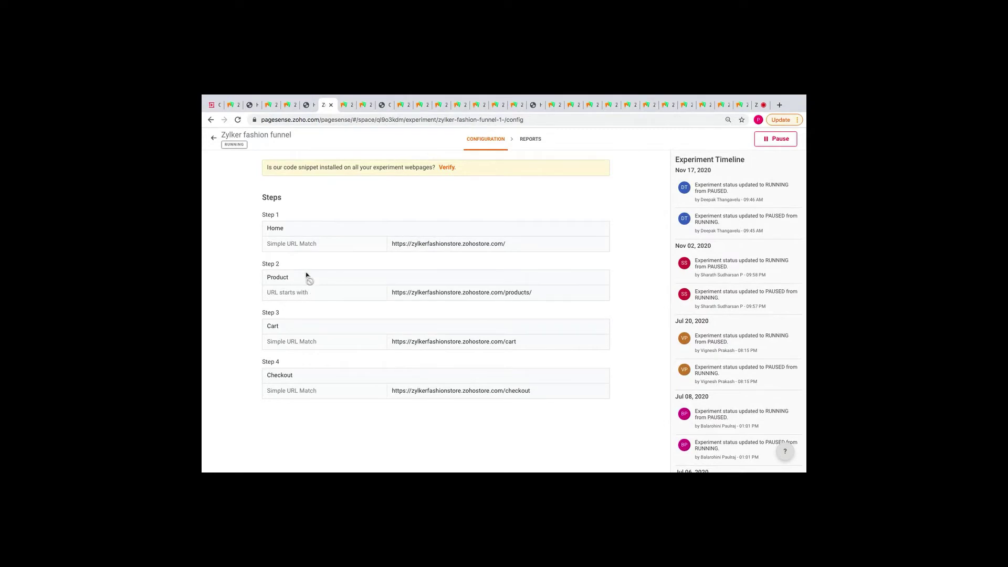
left_click(346, 107)
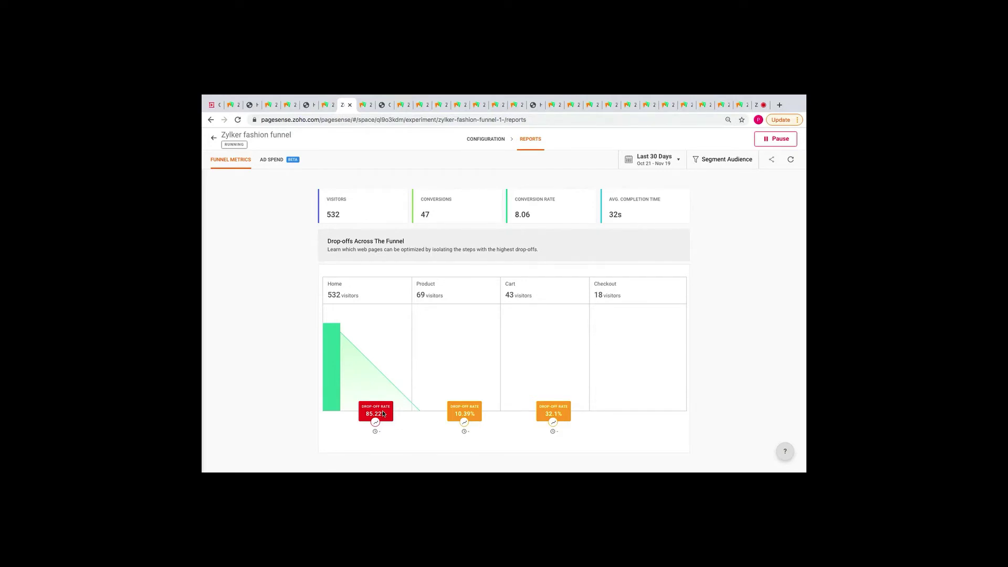
Open the Zylker fashion heatmap and inspect hotspots such as Sign In and Contact Us.
left_click(365, 106)
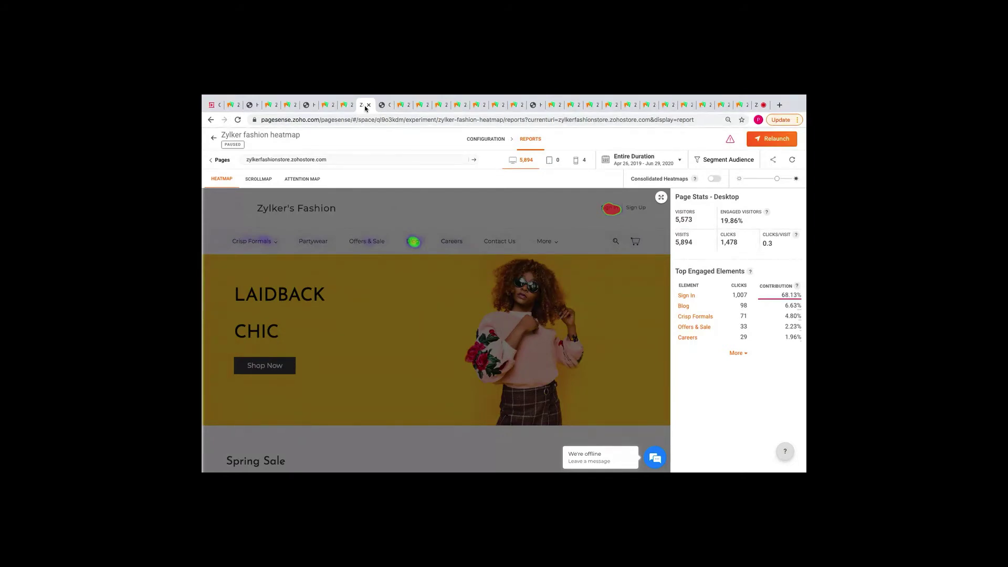
mouse_move(612, 214)
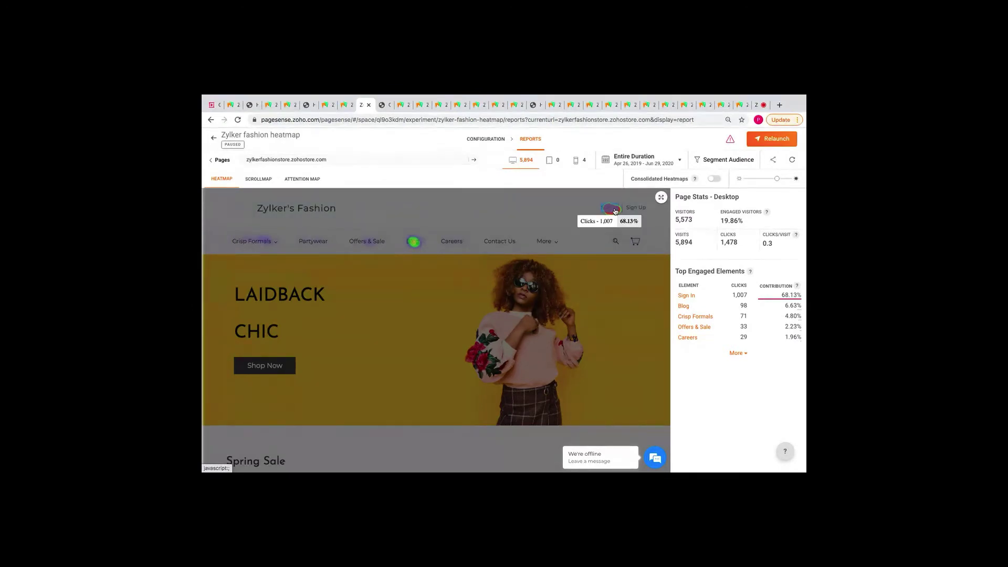
mouse_move(500, 249)
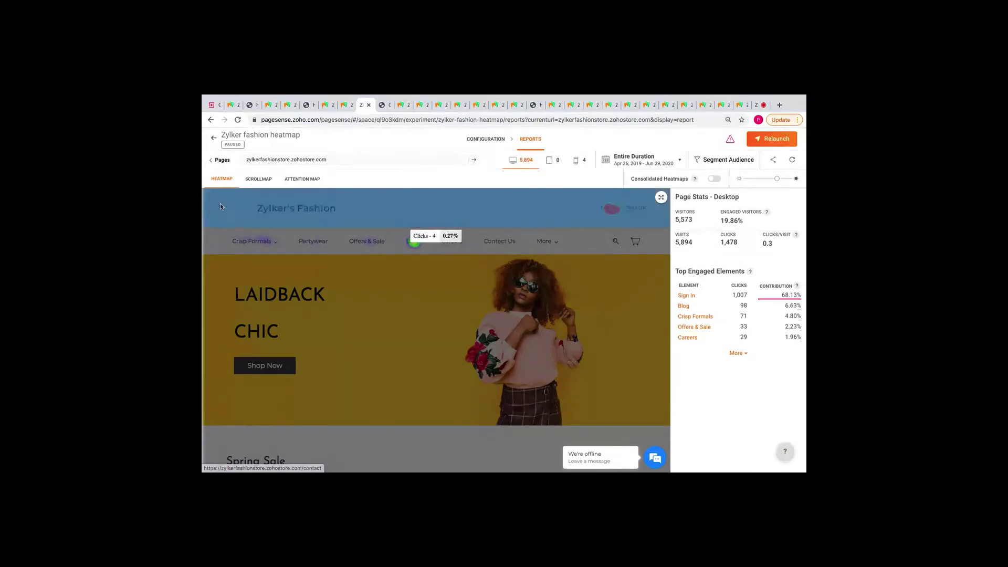
Switch the homepage heatmap to the scroll map and scroll the overlay to find the average fold.
left_click(261, 179)
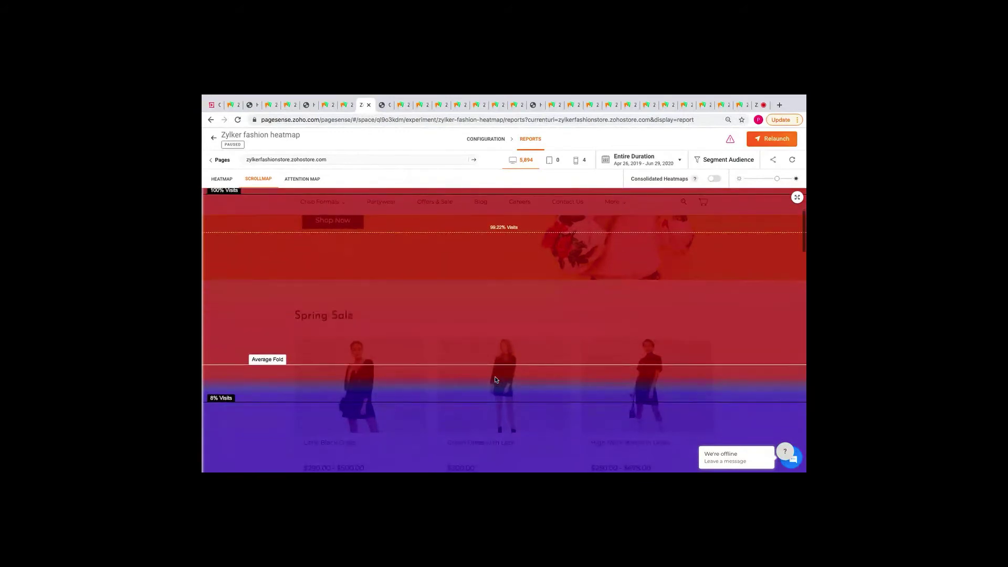
mouse_move(494, 471)
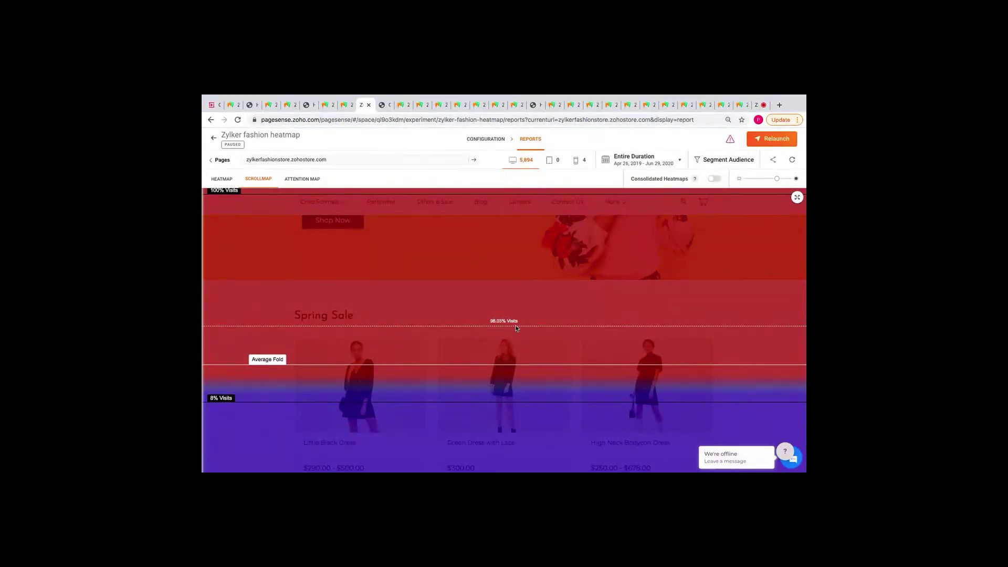
scroll(517, 328, "up", 3)
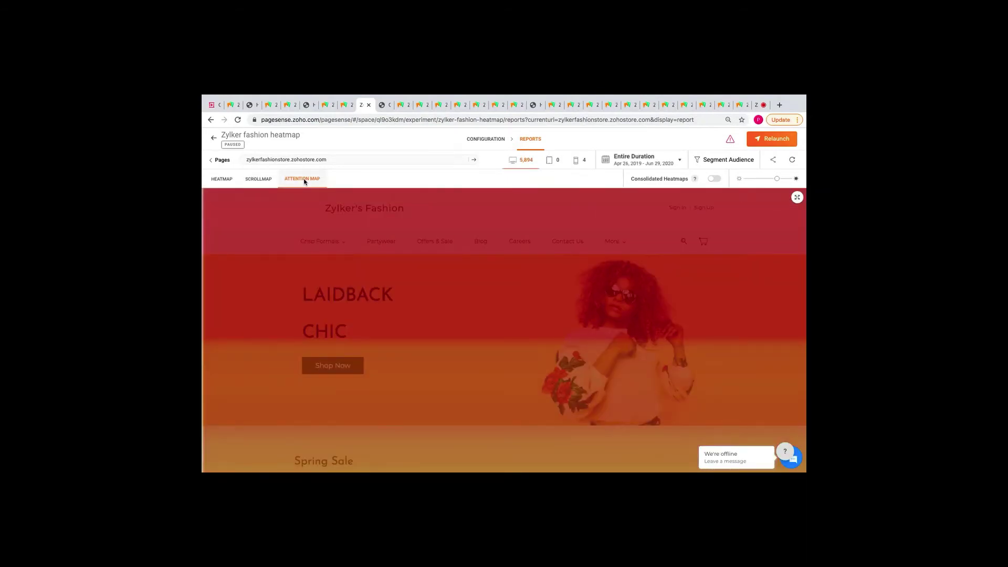
Read the average time spent on parts of the homepage in the attention map.
mouse_move(318, 241)
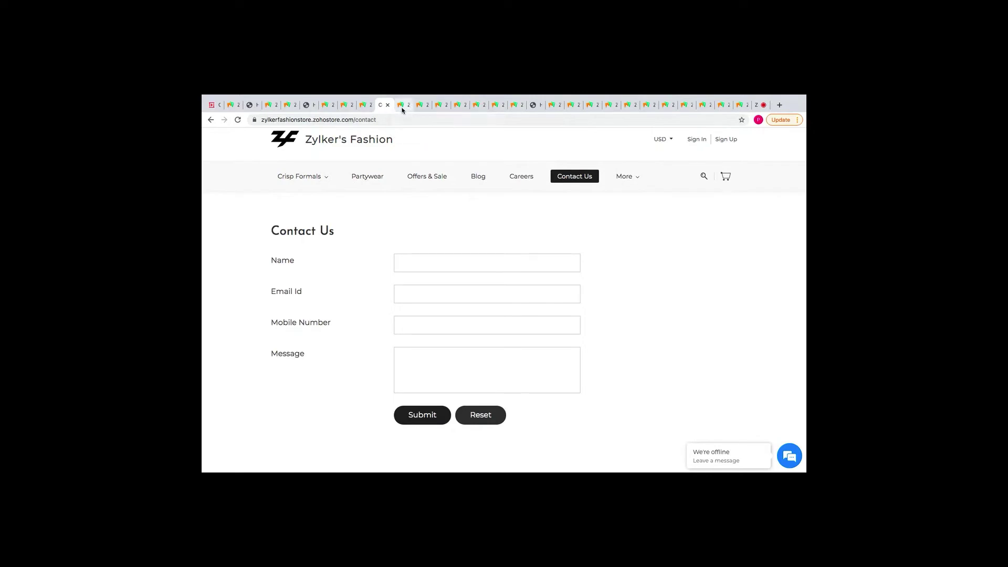
Open the Zylker contact form report showing 3 visitors, 16 visits and 1 conversion.
left_click(403, 106)
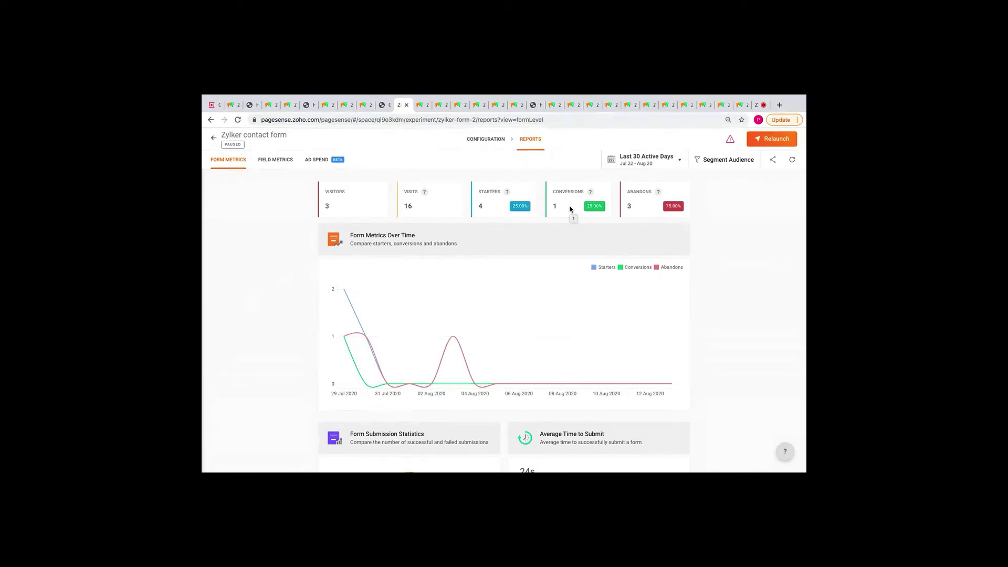
Inspect the Failed and Successful submission slices of the contact form's pie chart.
scroll(723, 331, "down", 2)
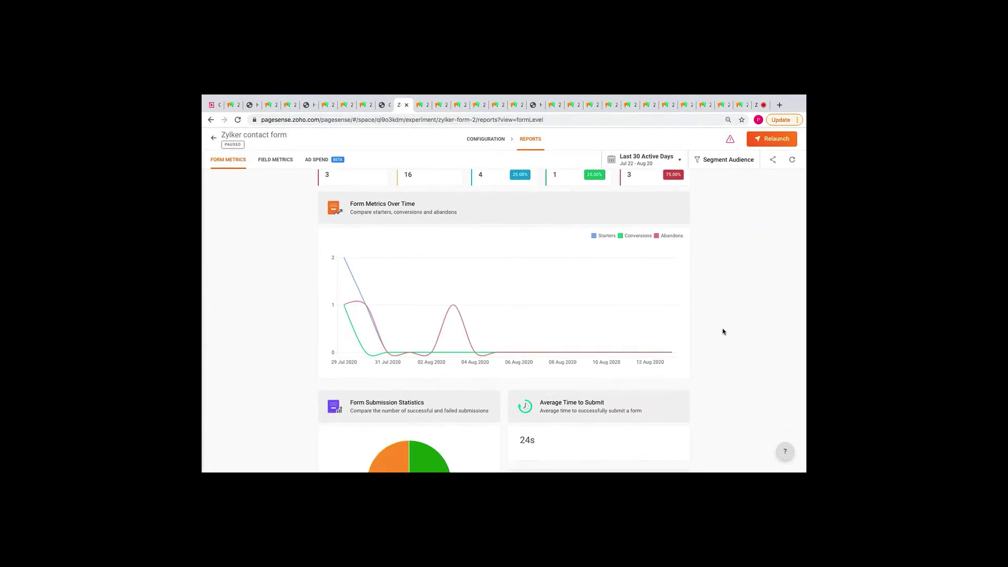
scroll(724, 331, "up", 1)
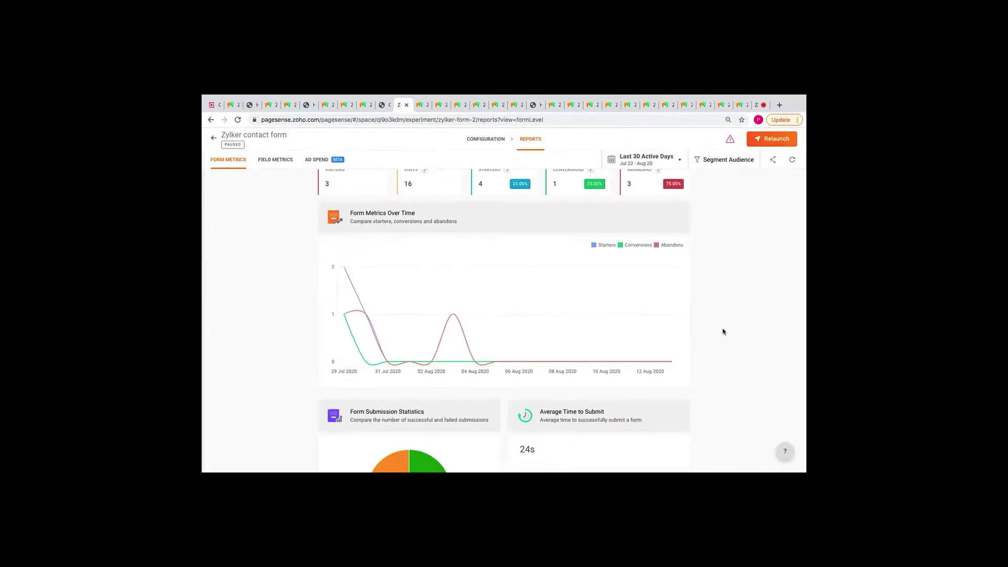
scroll(723, 331, "down", 5)
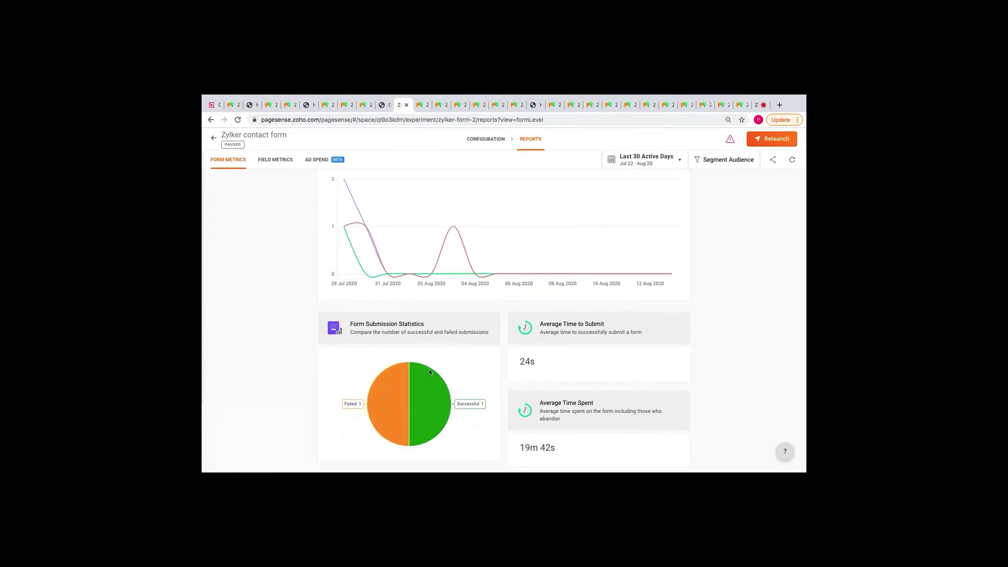
left_click(389, 416)
left_click(428, 419)
Show per-field metrics, with Name at 2.33s hesitation and 70.33s average time spent.
left_click(276, 162)
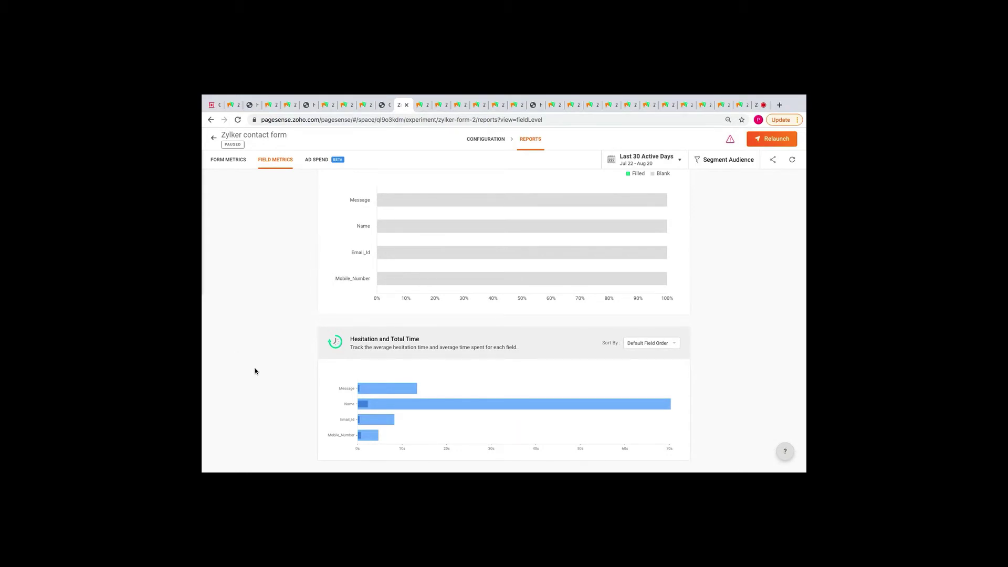
mouse_move(369, 411)
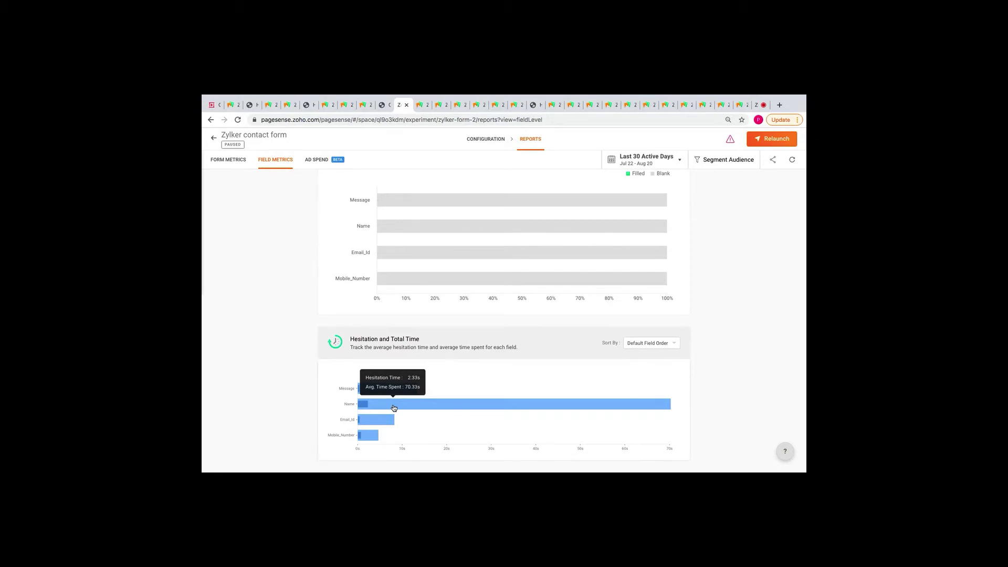
Switch to the Zylker home page session's three Mac OS Chrome recordings from India.
left_click(419, 107)
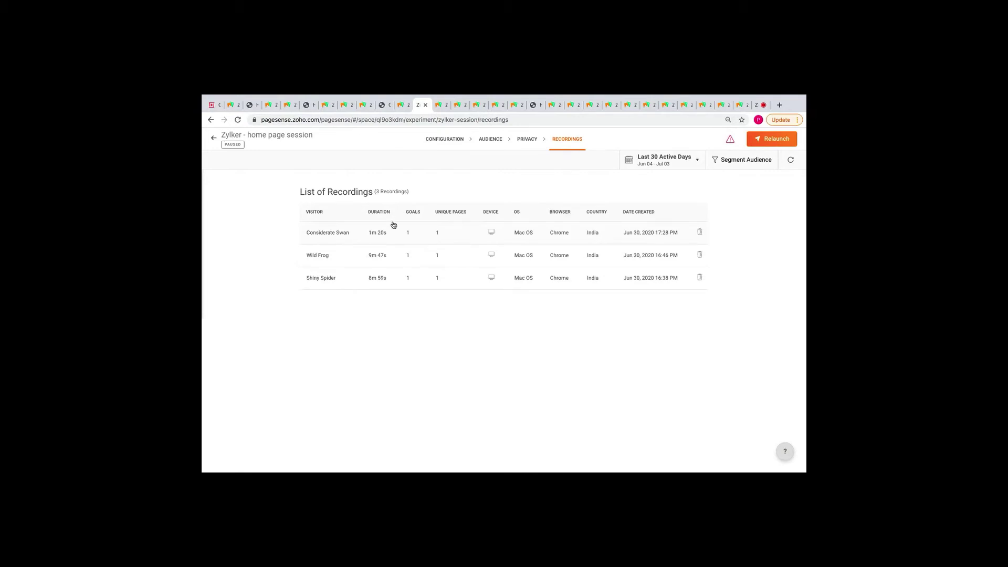
Open the Considerate Swan replay, expand and collapse its Tags field, and start playback.
left_click(438, 107)
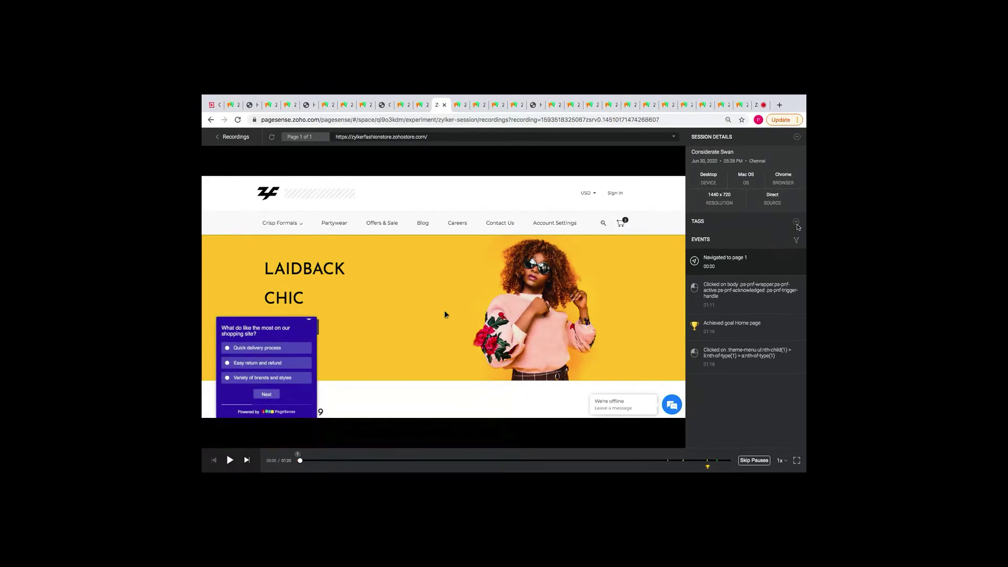
left_click(796, 222)
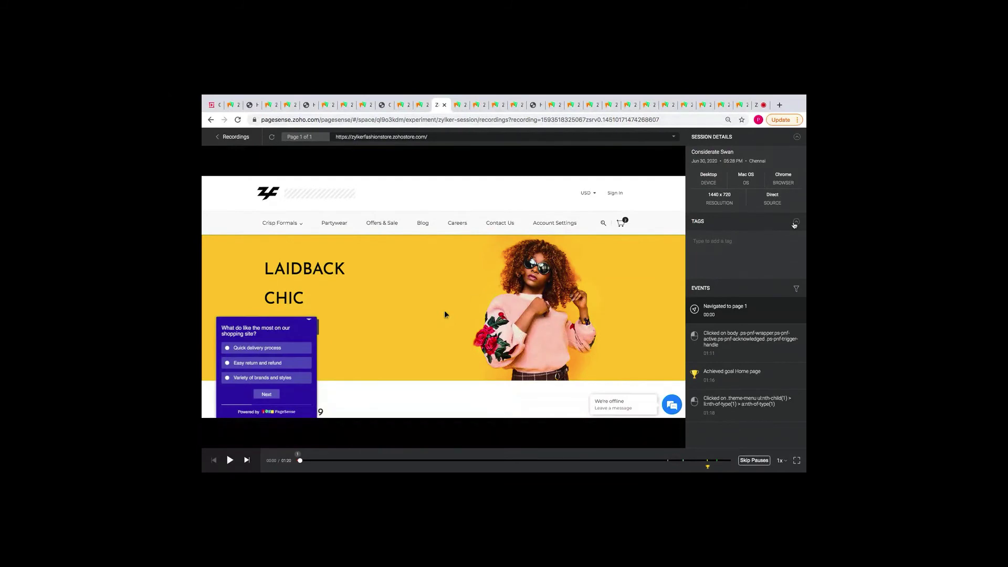
left_click(796, 223)
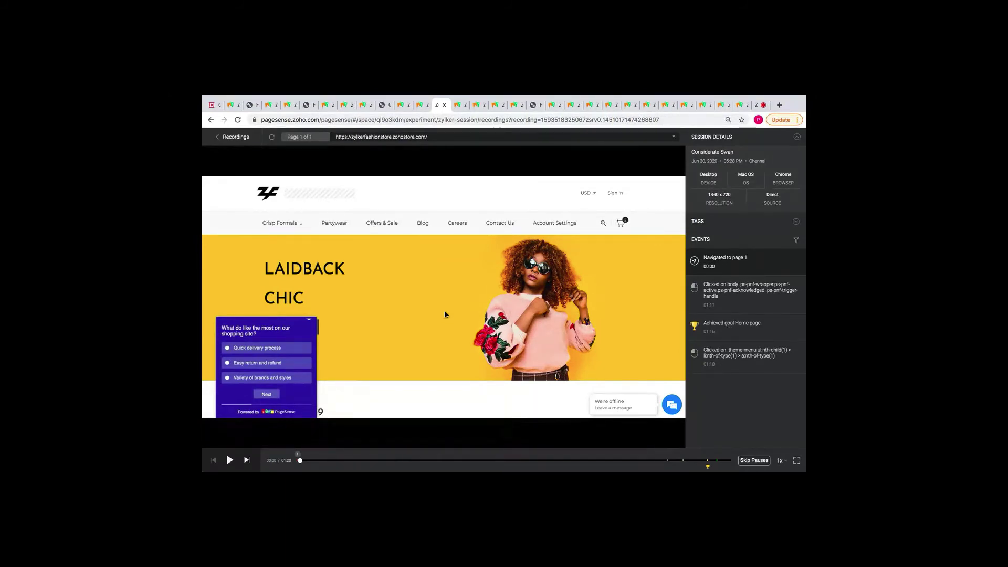
left_click(230, 461)
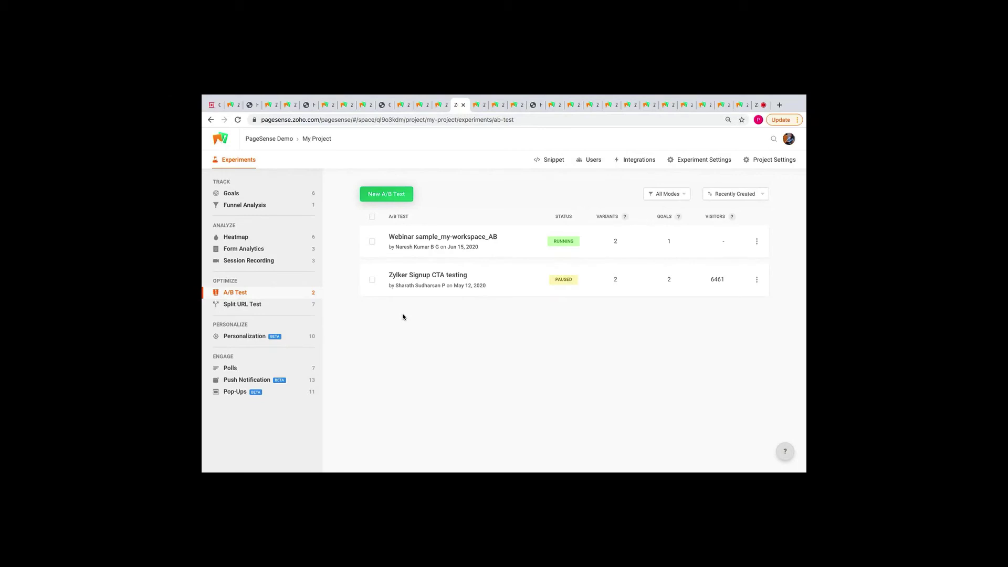
Bring up the Zylker Signup CTA testing experiment loading the store homepage in the editor.
left_click(480, 105)
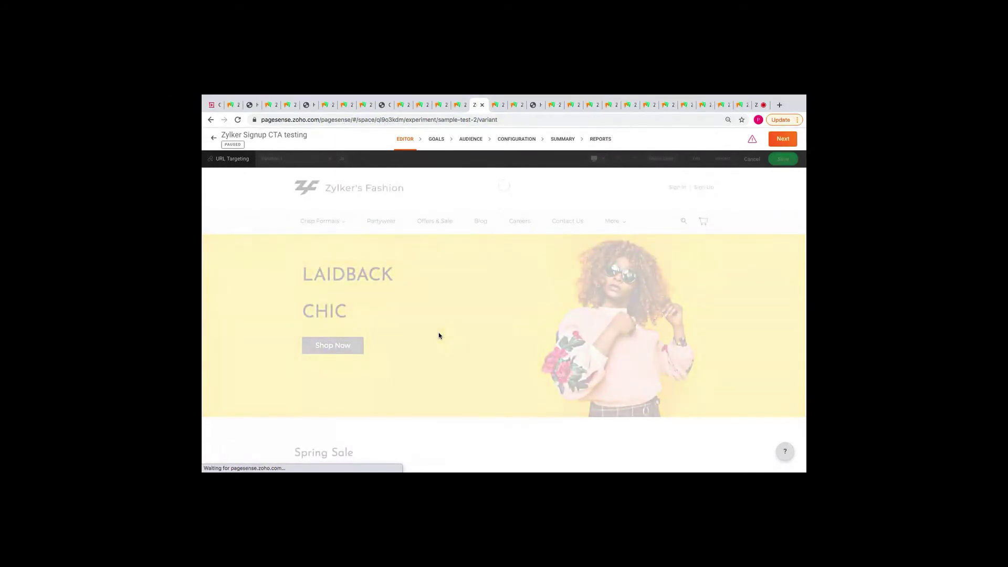
Replace Variation 1's 'Summer Sale!' headline with 'Flash Sale - 70% Off' and save it.
scroll(394, 316, "down", 1)
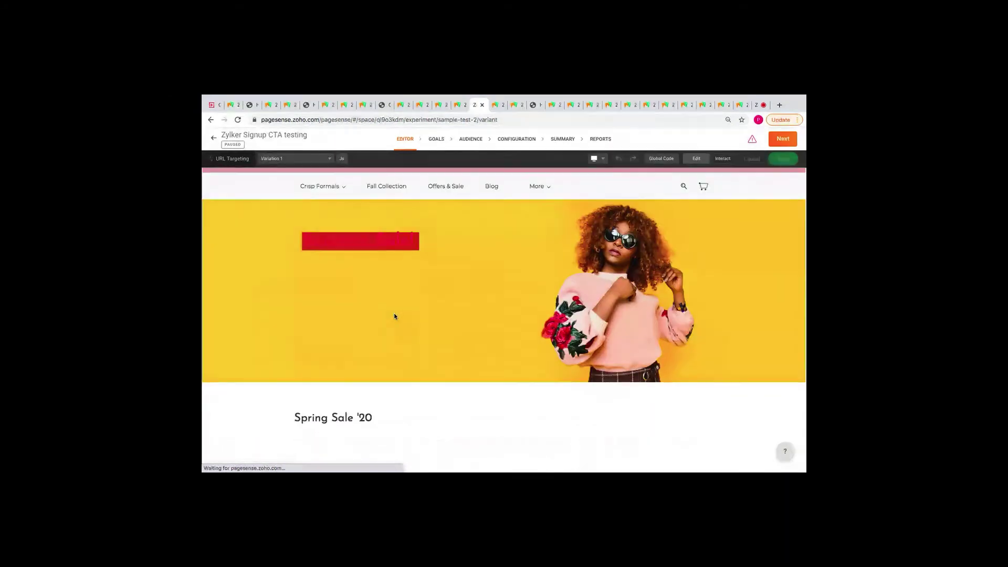
left_click(418, 241)
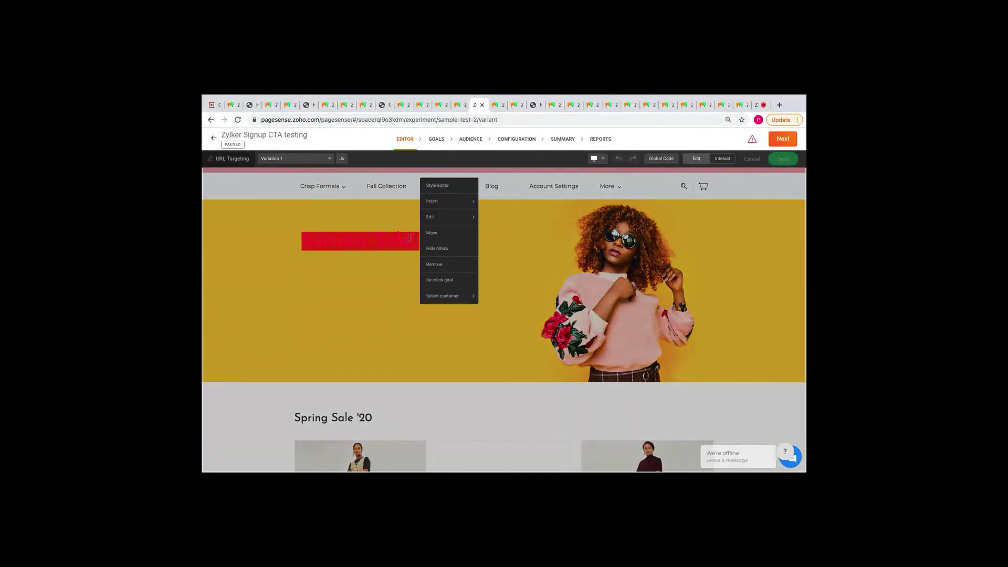
mouse_move(454, 225)
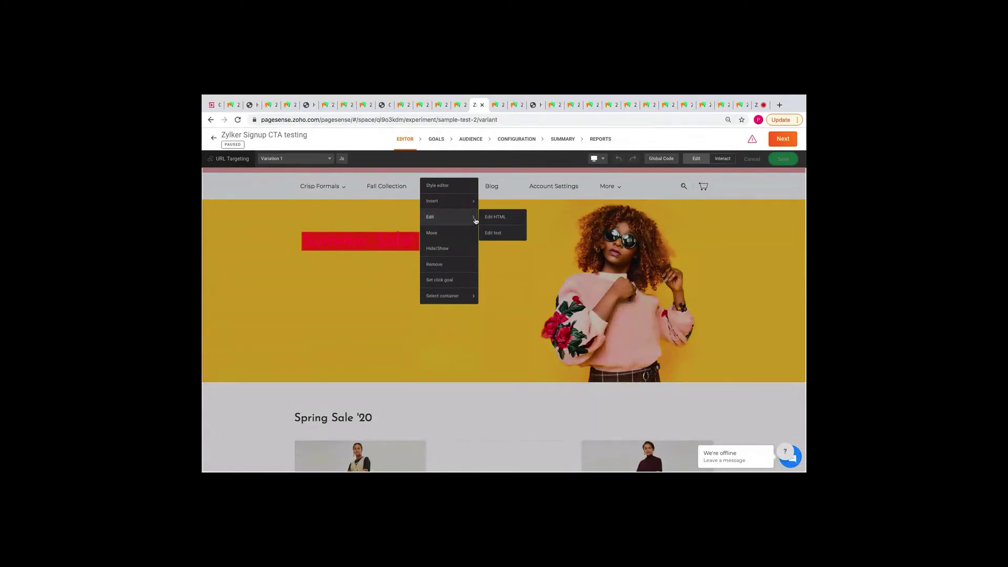
left_click(491, 233)
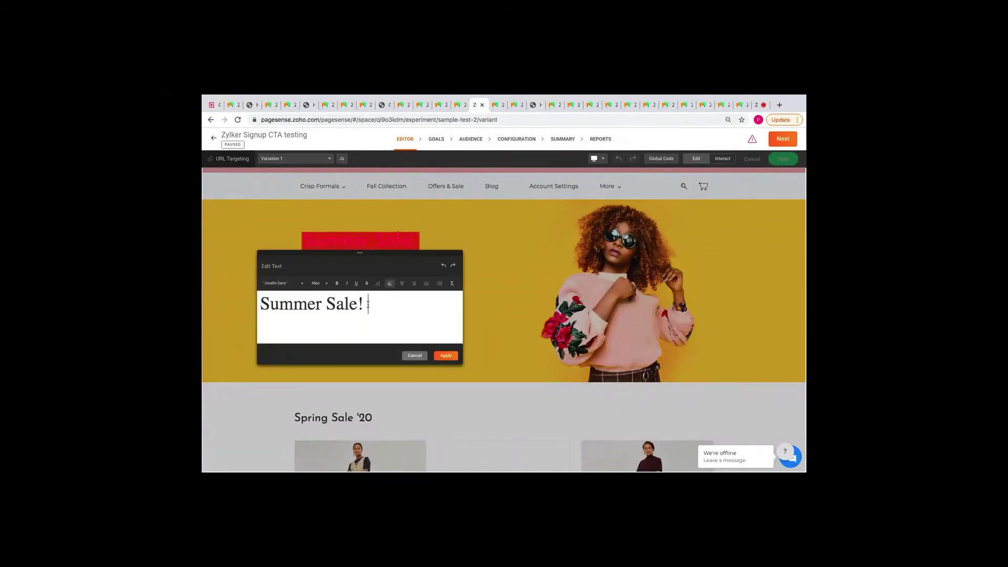
left_click_drag(368, 305, 242, 302)
key("BackSpace")
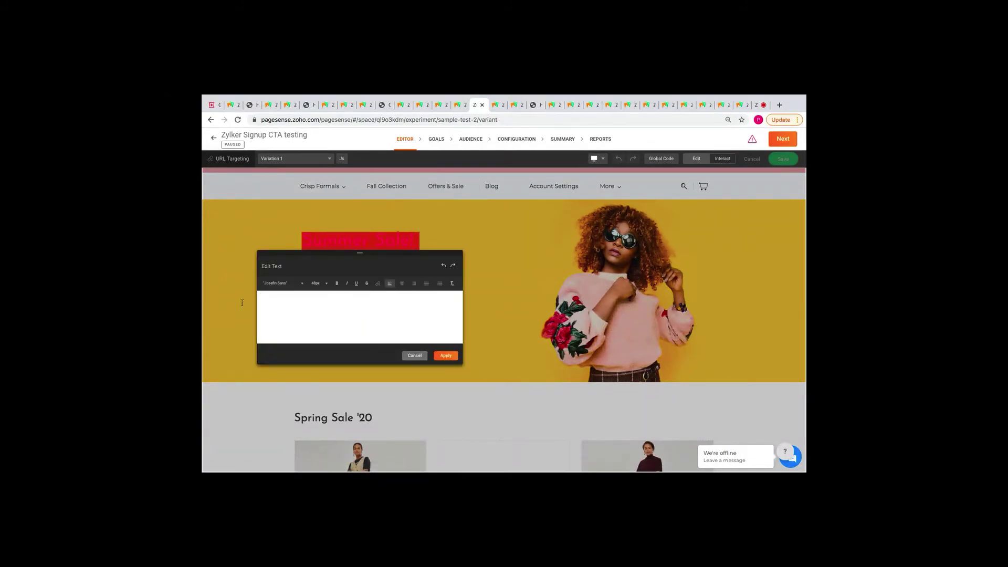
type("Flash ")
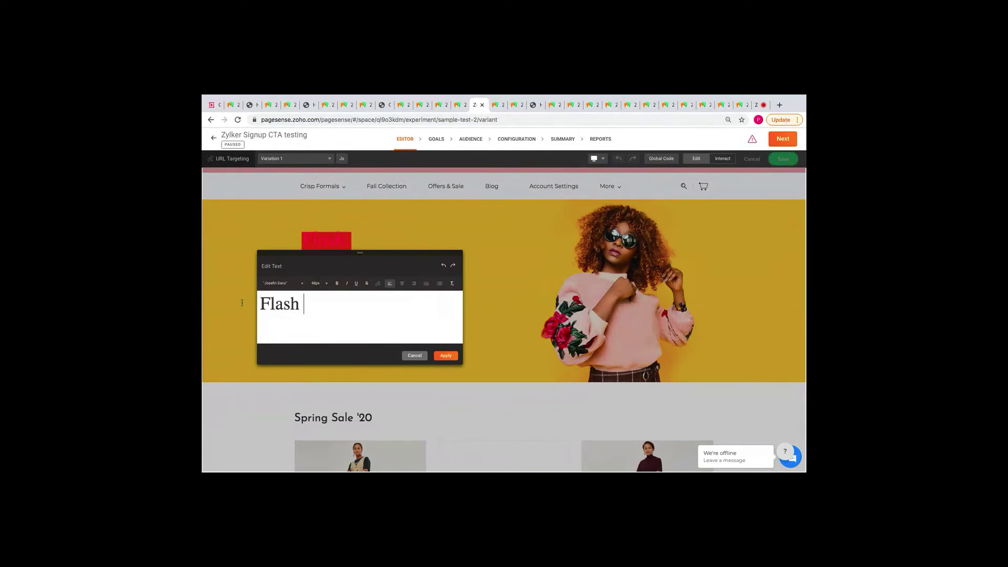
type("Sale ")
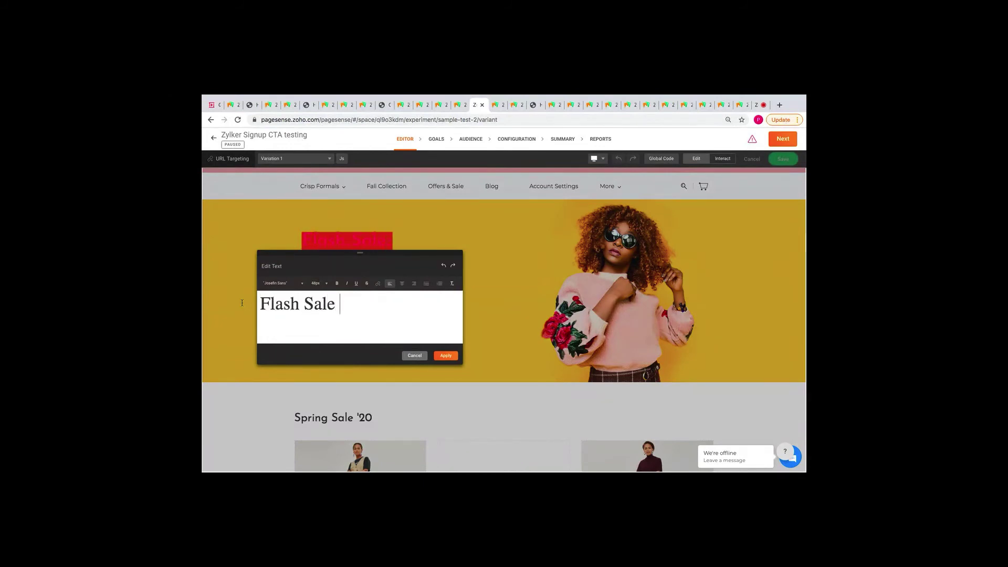
type("- 70")
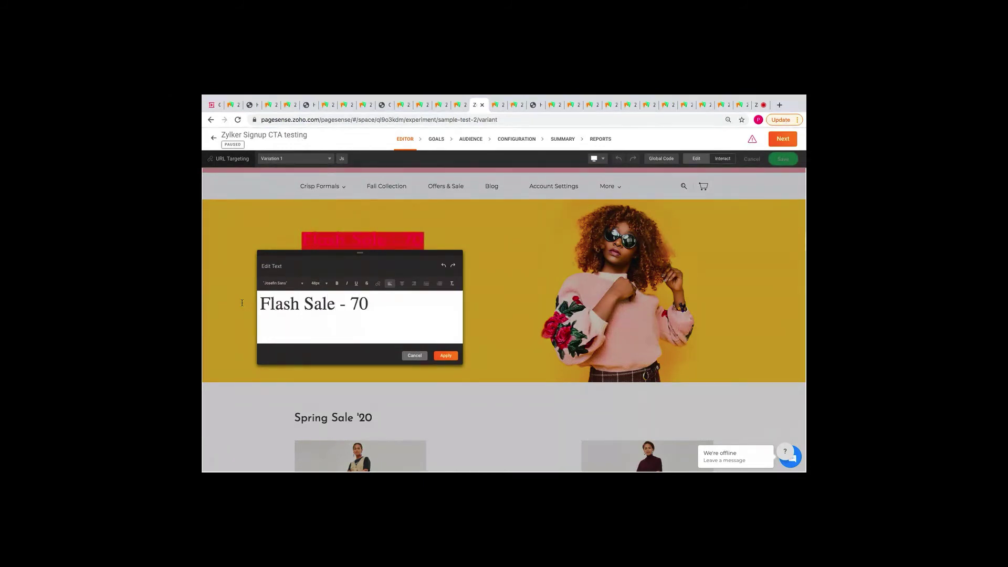
type("% Off")
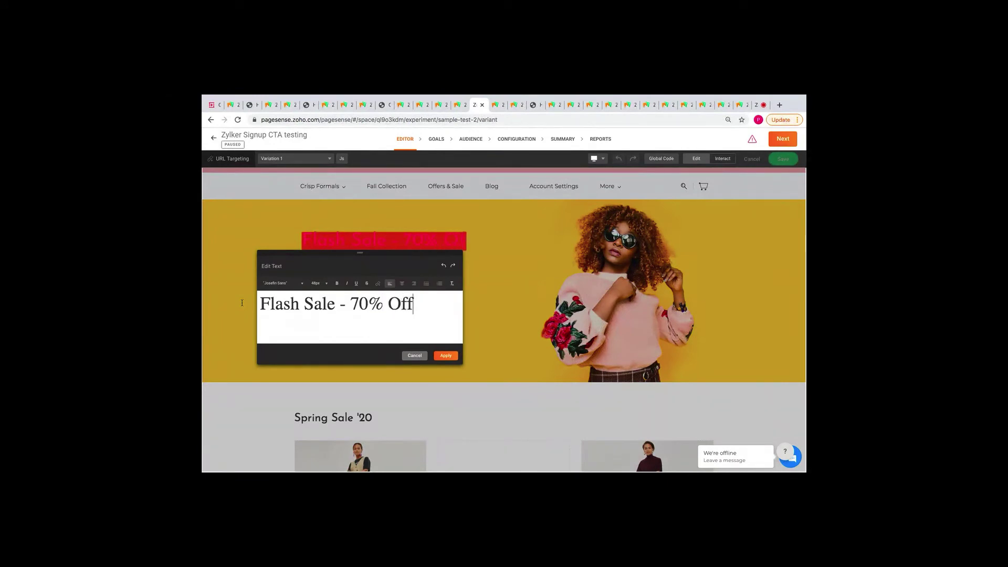
left_click(446, 356)
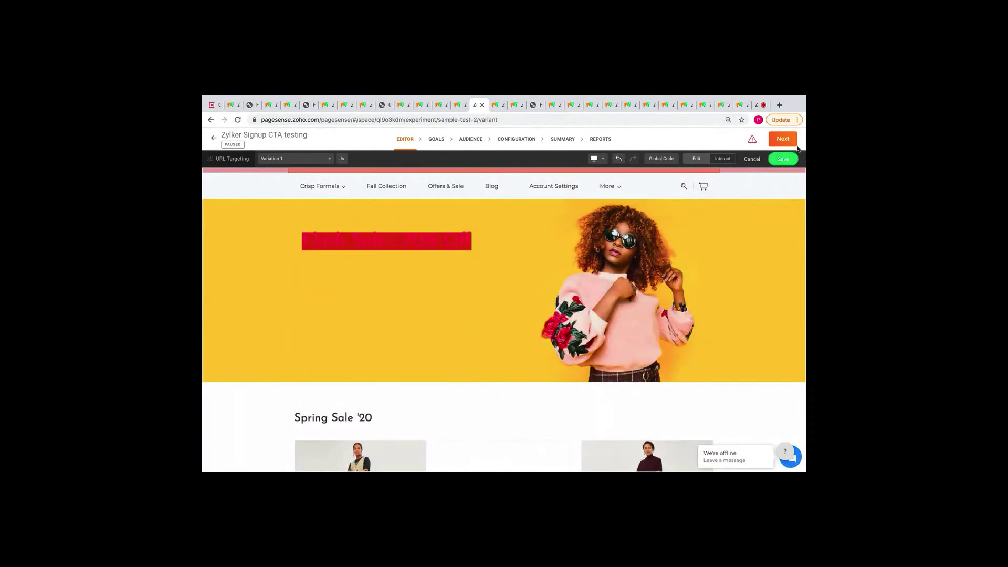
left_click(781, 162)
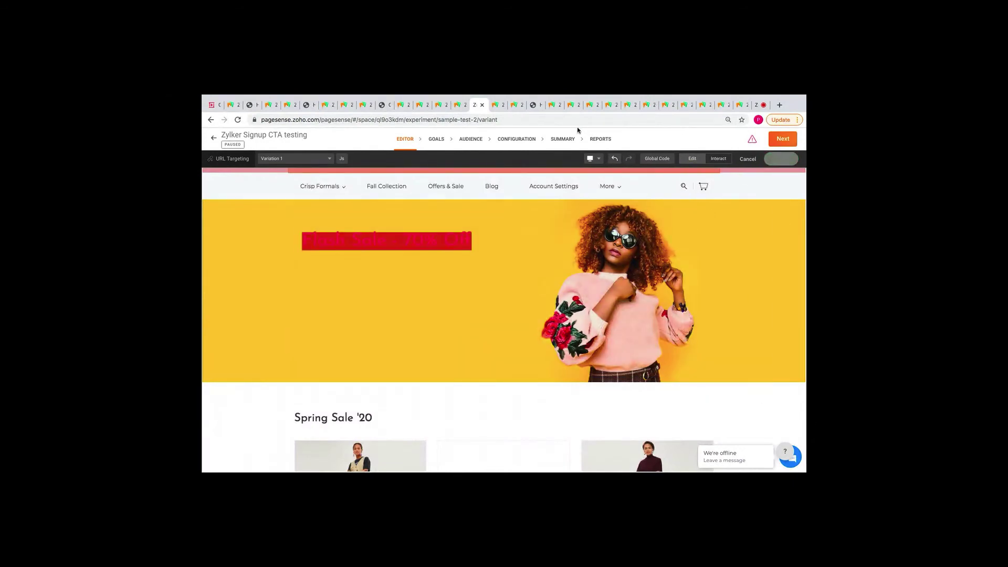
Set audience participation to 60% and target Returning Visitors instead of New Visitors.
left_click(471, 140)
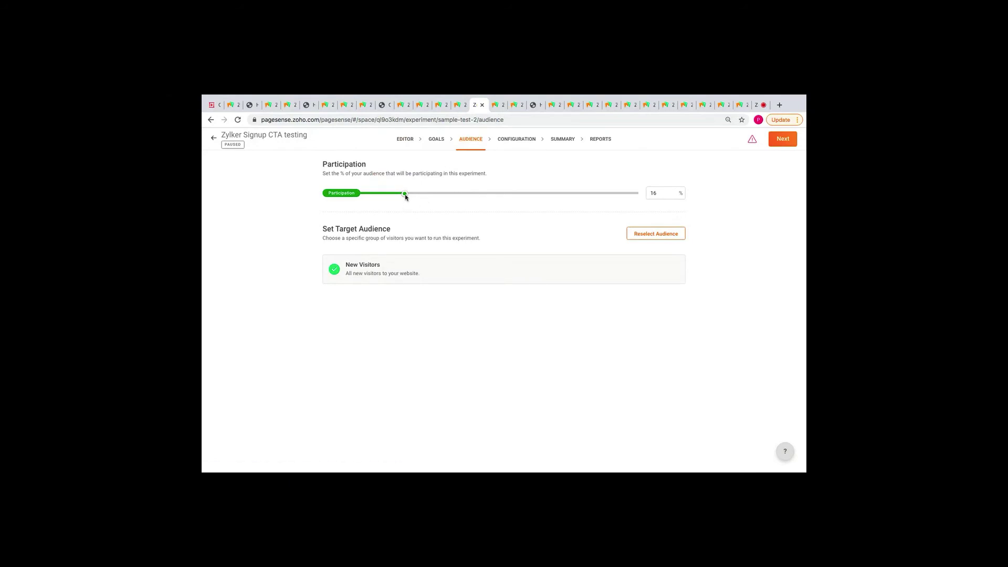
left_click_drag(405, 194, 525, 197)
left_click(673, 233)
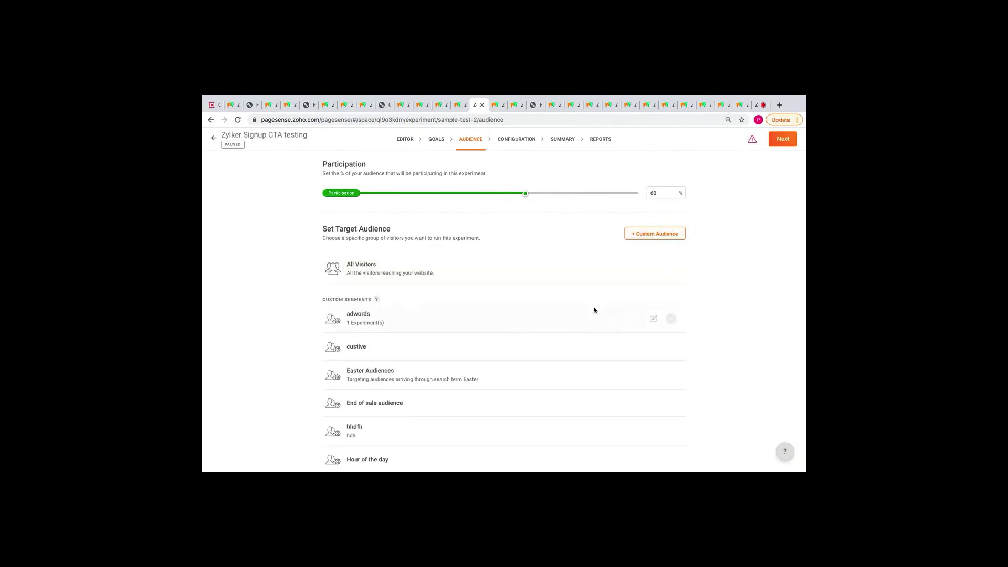
scroll(593, 313, "down", 20)
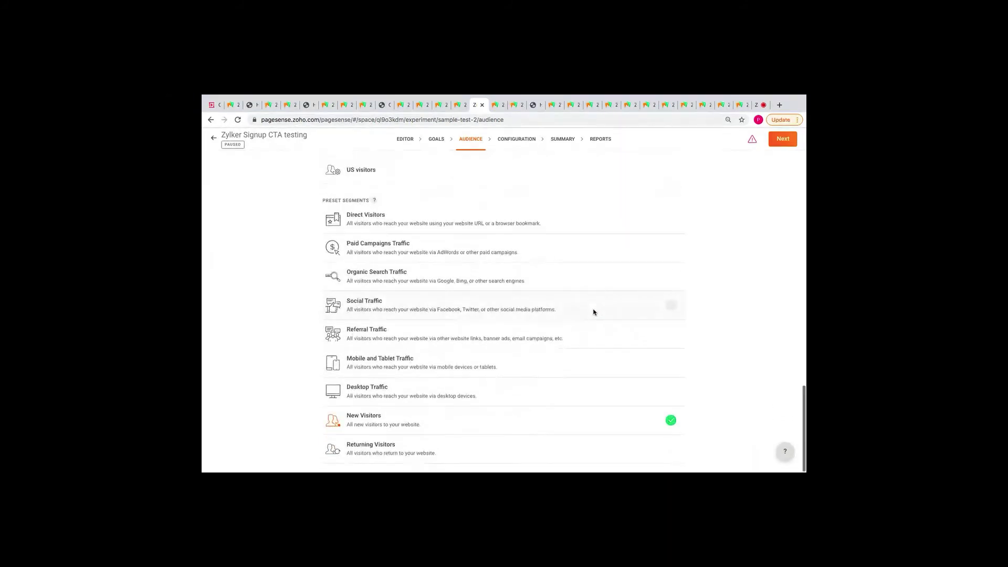
left_click(450, 449)
scroll(785, 340, "up", 20)
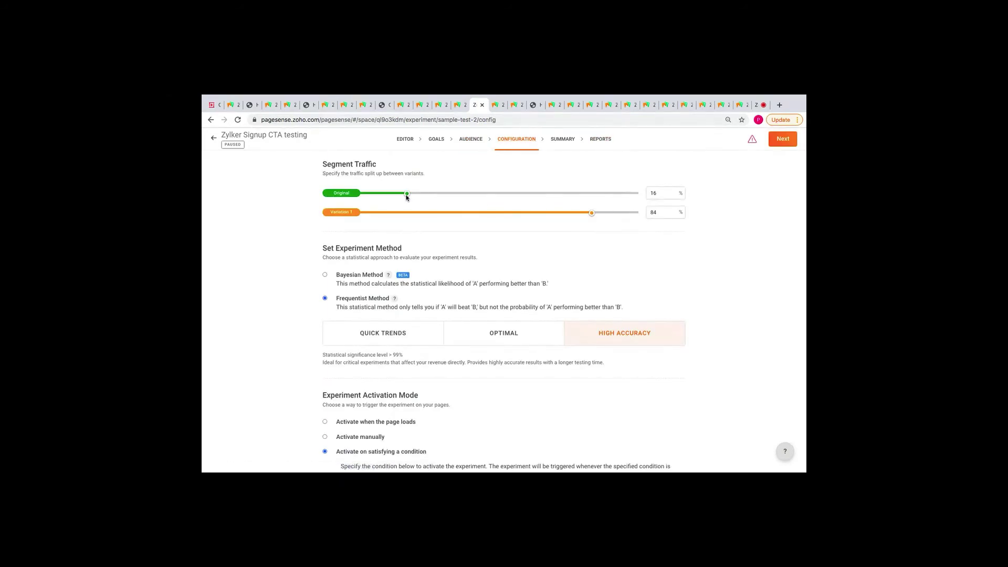
Set the Segment Traffic sliders to 40% for Original and 60% for Variation 1.
left_click_drag(407, 195, 472, 195)
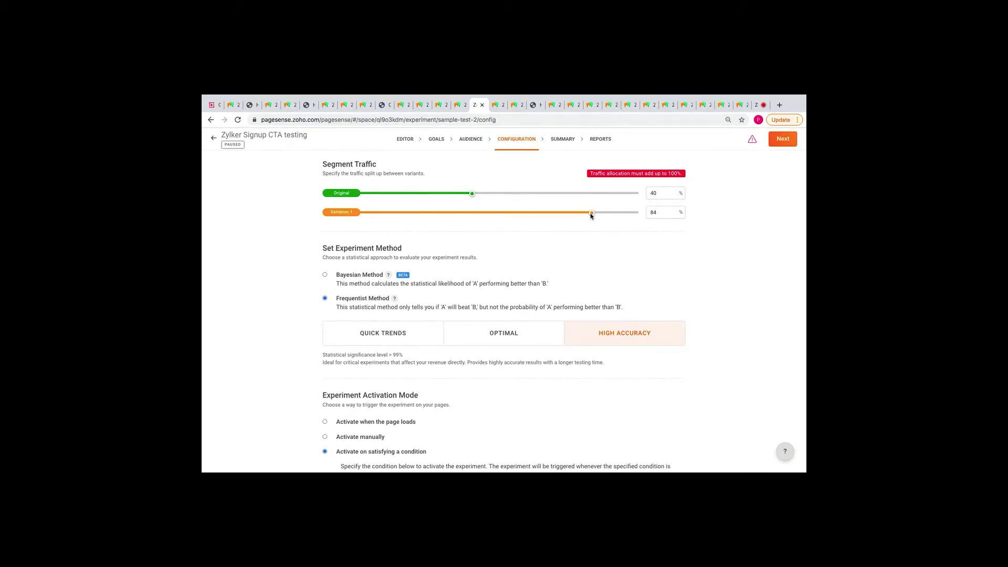
left_click_drag(591, 216, 527, 219)
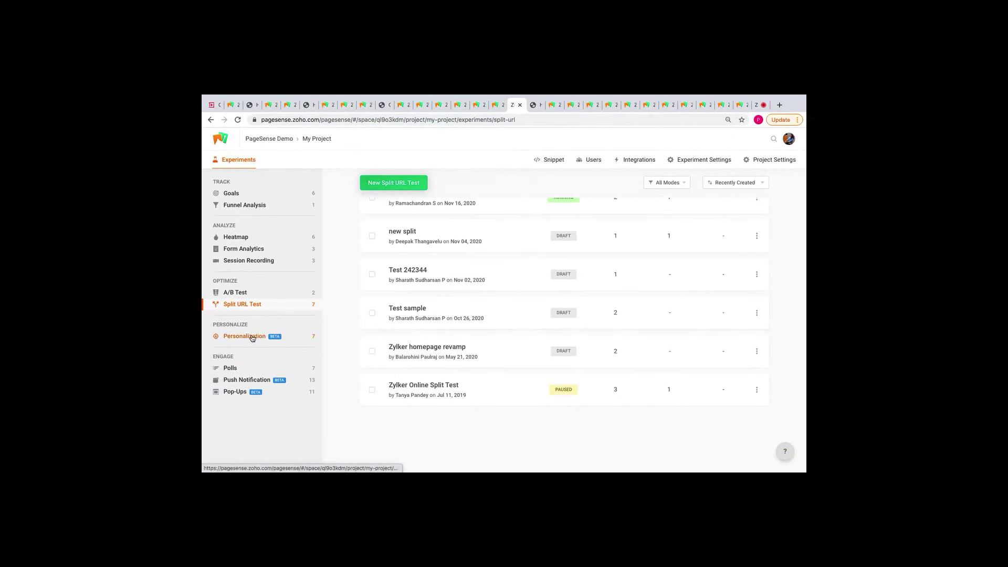
Go to the Personalization section to reach the Zylker fashions campaign's experiences.
left_click(253, 338)
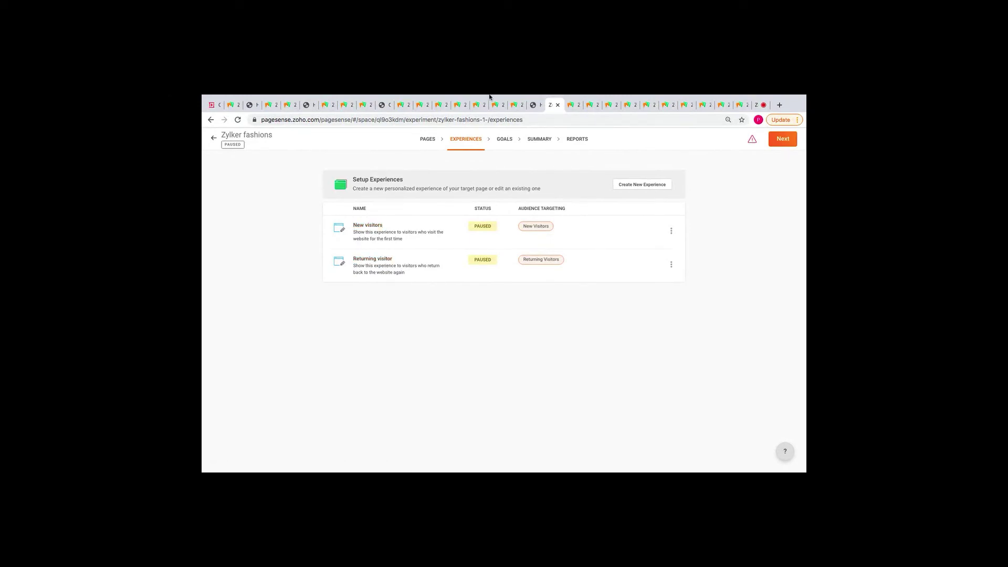
Step from the live Zylker store to the new-visitor banner, then the returning-visitor 30-40% off banner.
left_click(533, 107)
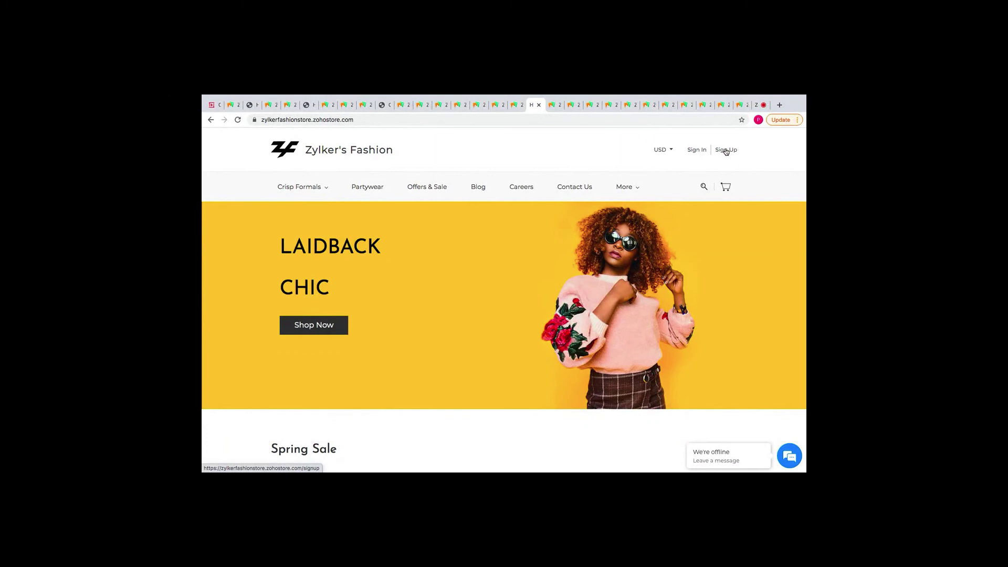
left_click(571, 106)
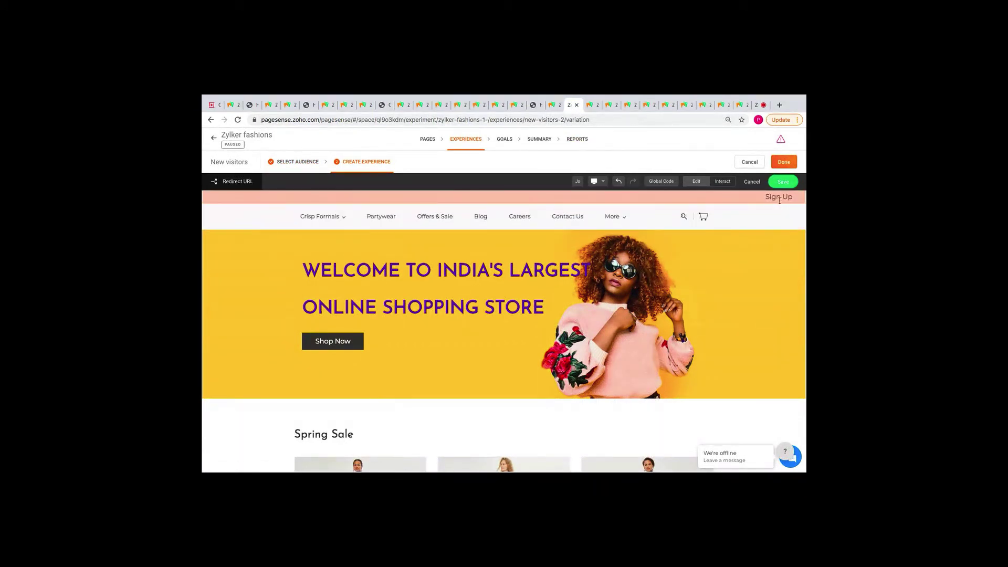
left_click(592, 105)
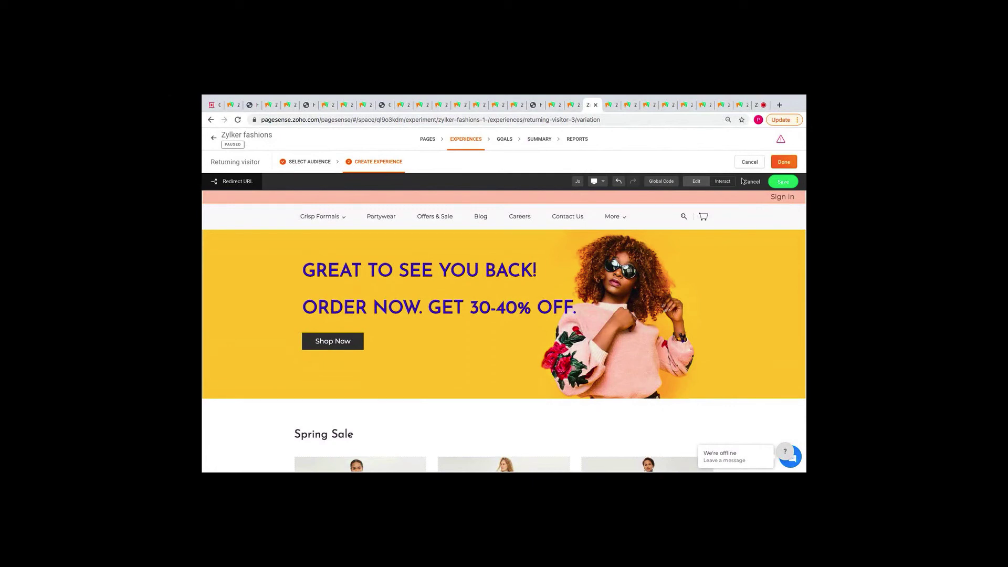
Open the Personalization report and scroll through Experience Performance down to audience reach.
left_click(610, 108)
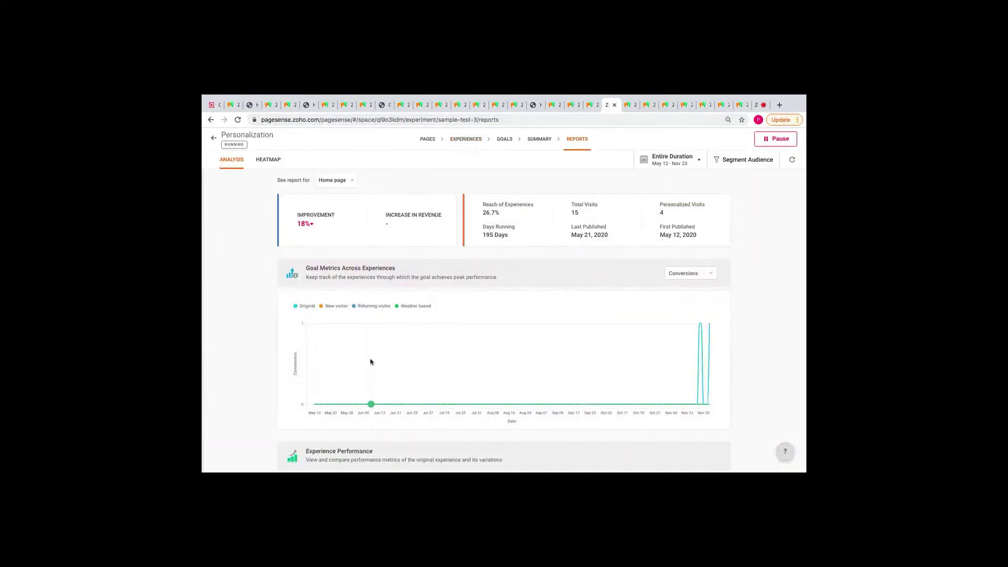
scroll(371, 360, "down", 2)
scroll(371, 361, "down", 3)
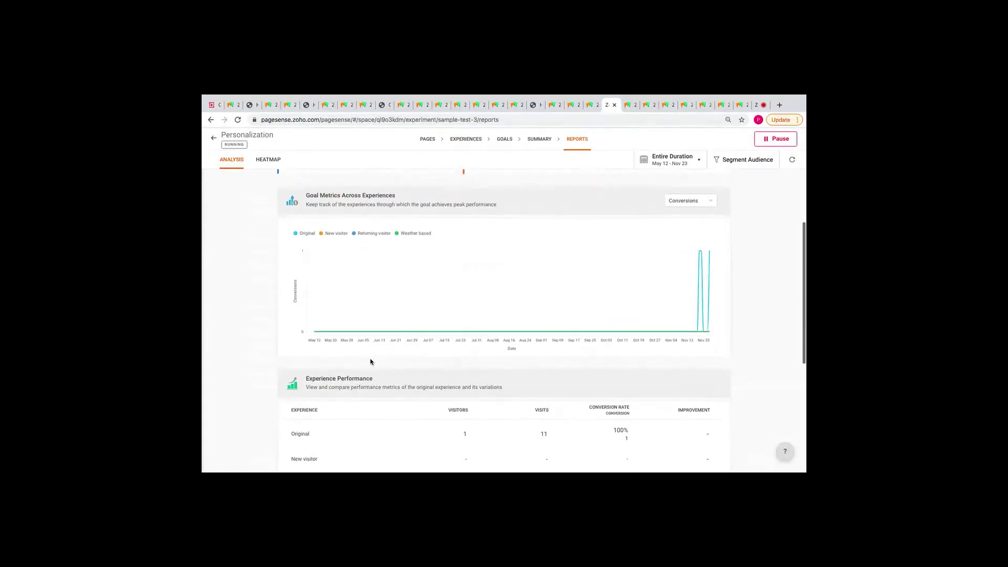
scroll(371, 362, "down", 1)
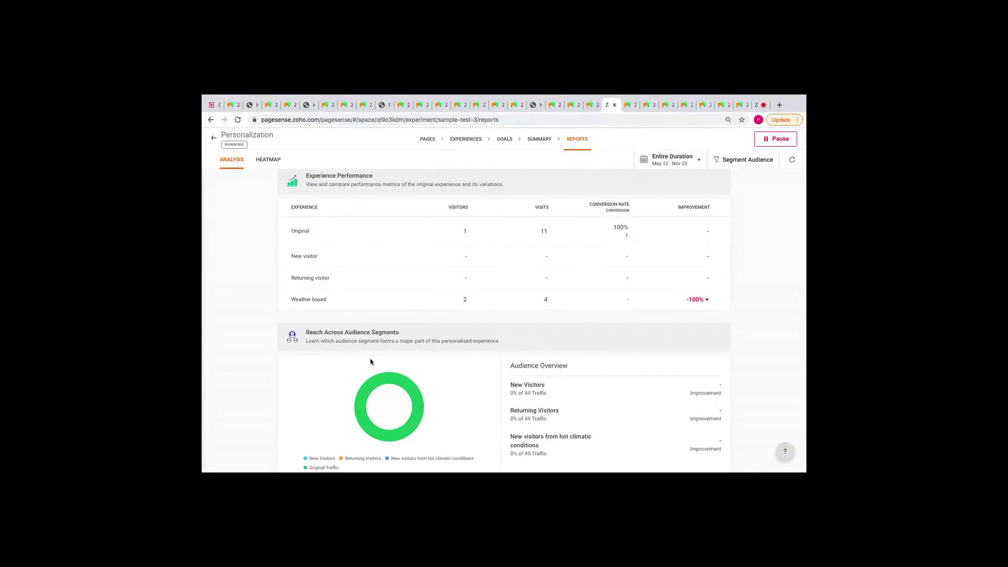
In the Zylker feedback poll, browse +Add Question types and keep the jump on Thank You Message.
left_click(630, 105)
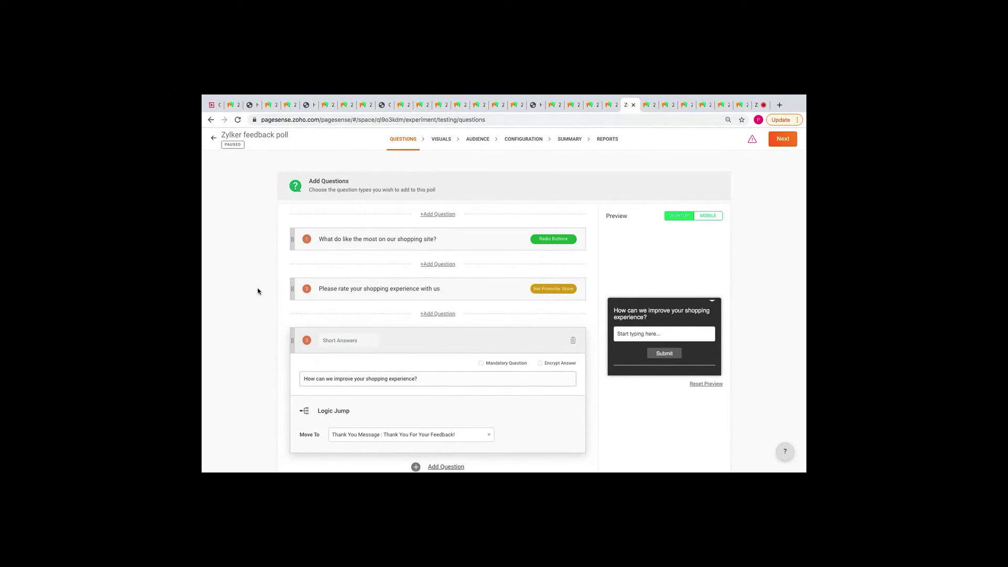
left_click(440, 214)
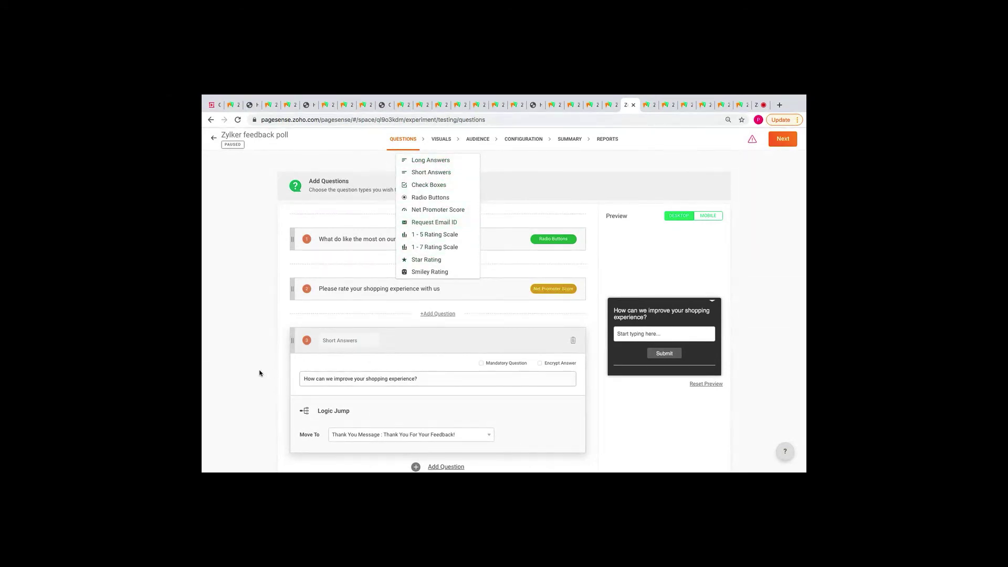
scroll(257, 373, "down", 2)
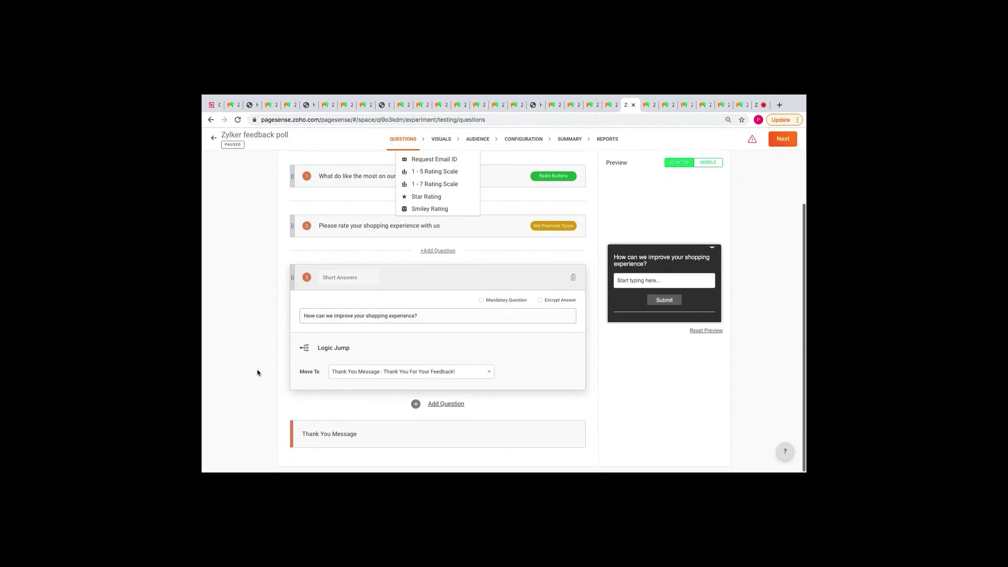
left_click(470, 373)
left_click(448, 386)
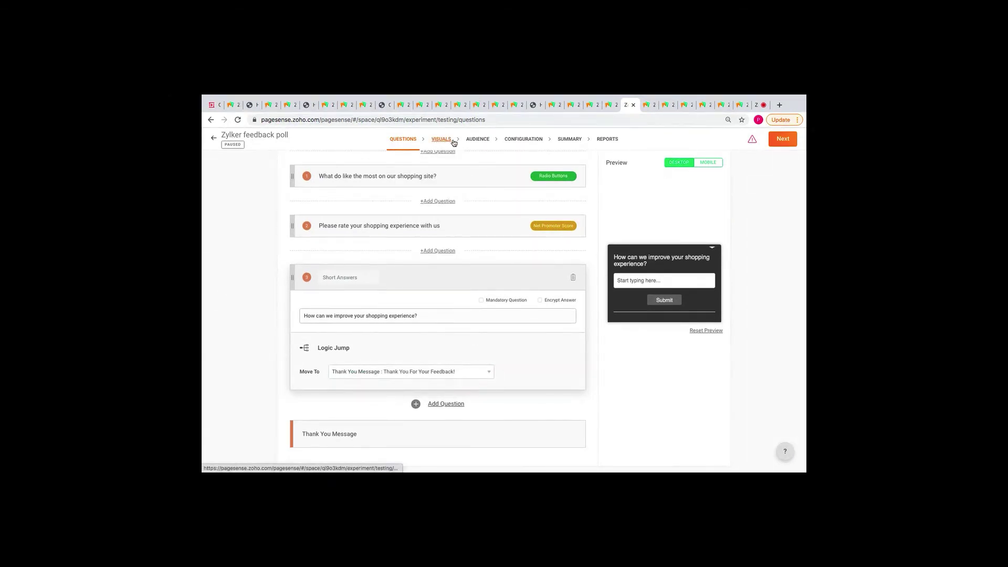
In Audience, add Desktop to the poll's devices and browse the Reselect Audience segment list.
left_click(470, 141)
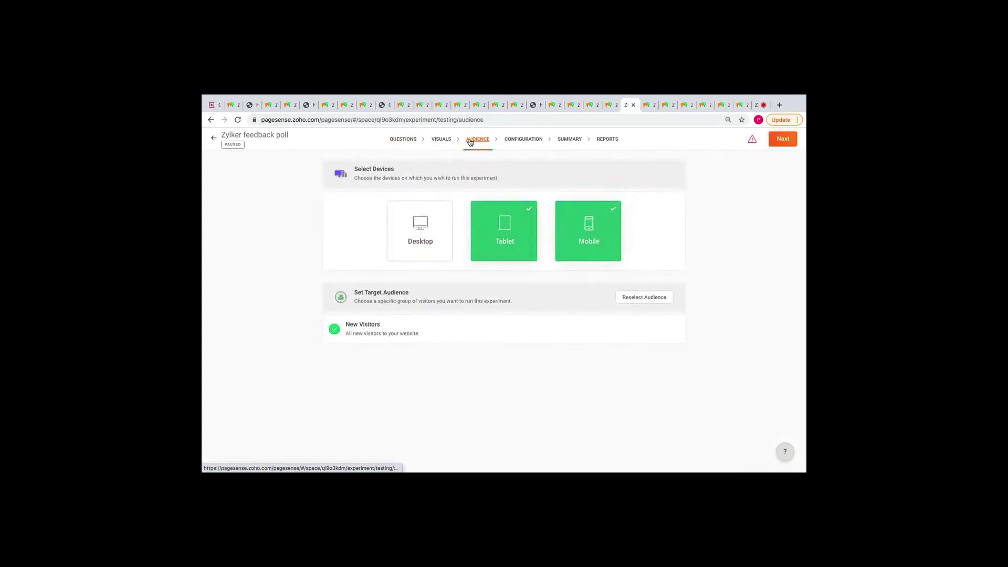
left_click(424, 238)
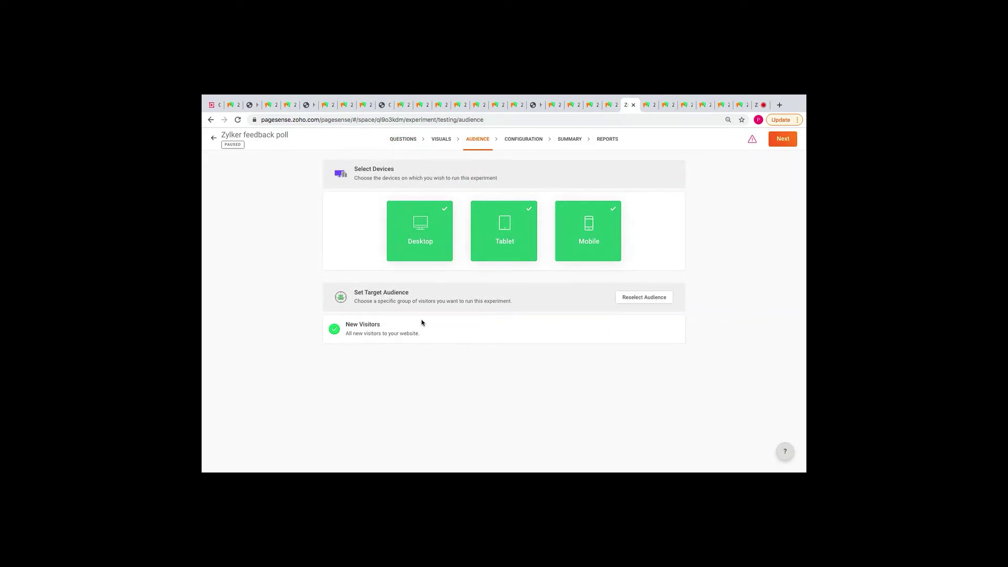
left_click(643, 299)
scroll(641, 299, "down", 20)
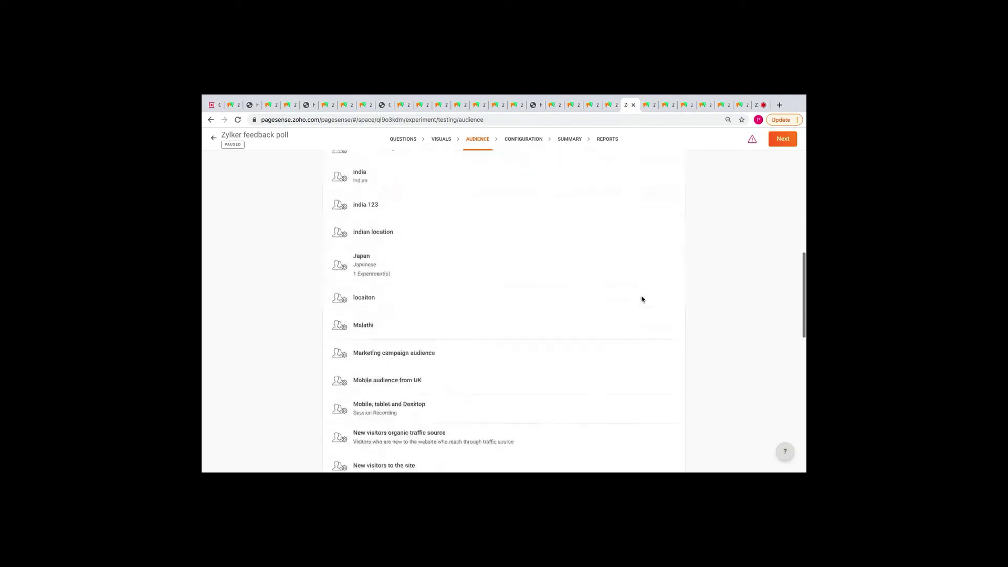
scroll(642, 299, "down", 2)
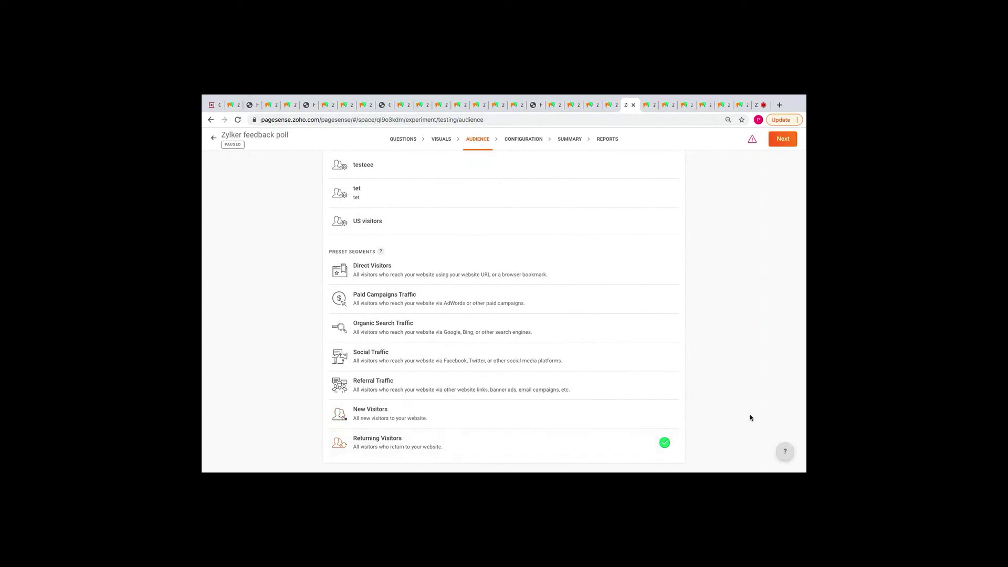
scroll(691, 352, "up", 20)
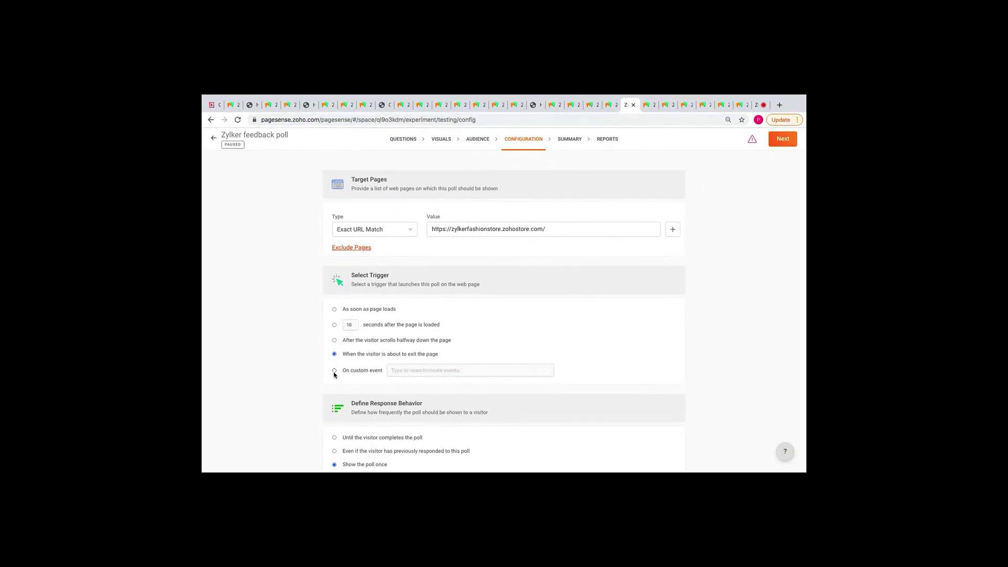
Switch between the session recording and feedback poll tabs, ending on the poll's Responses report.
left_click(648, 106)
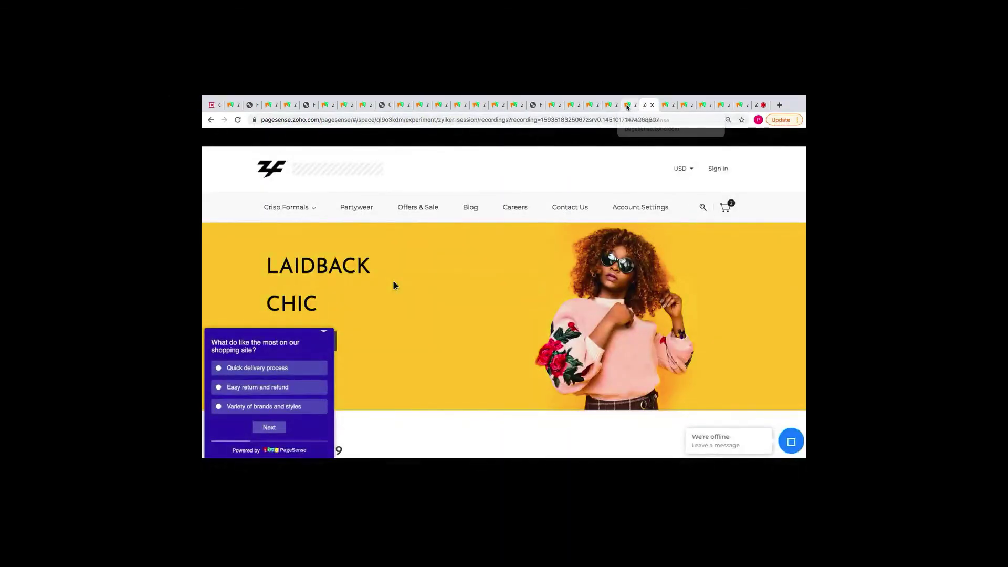
left_click(627, 106)
left_click(607, 139)
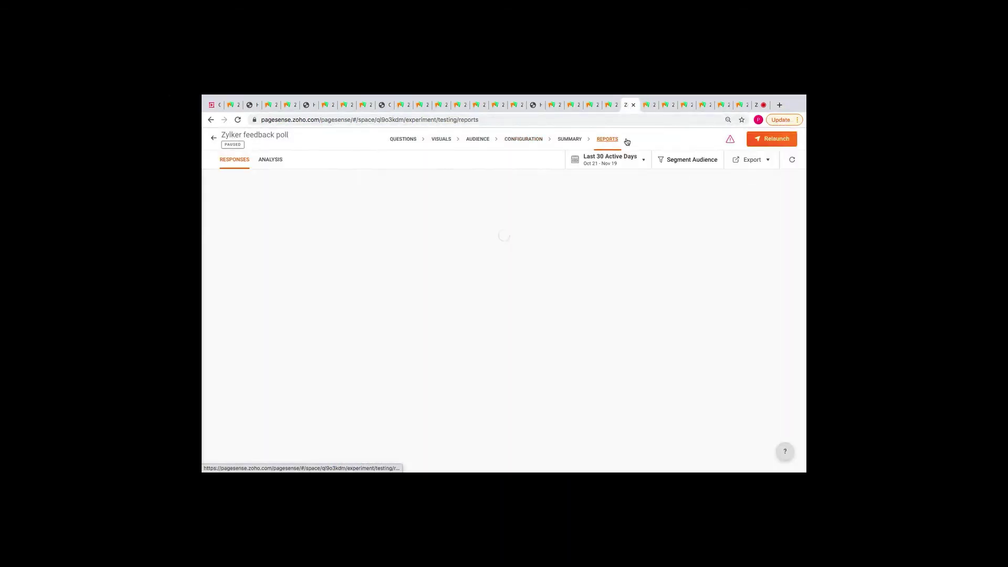
left_click(664, 106)
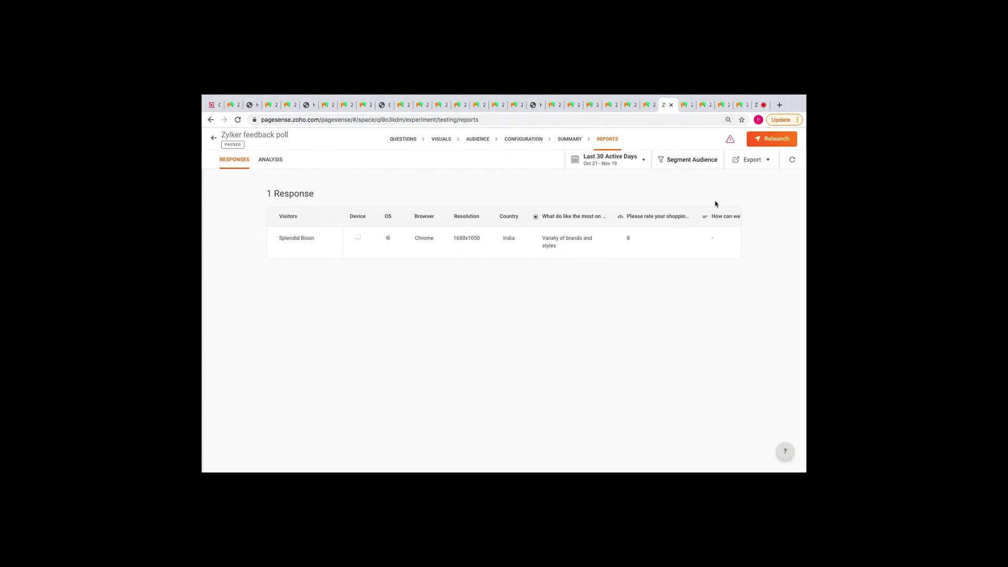
left_click(645, 105)
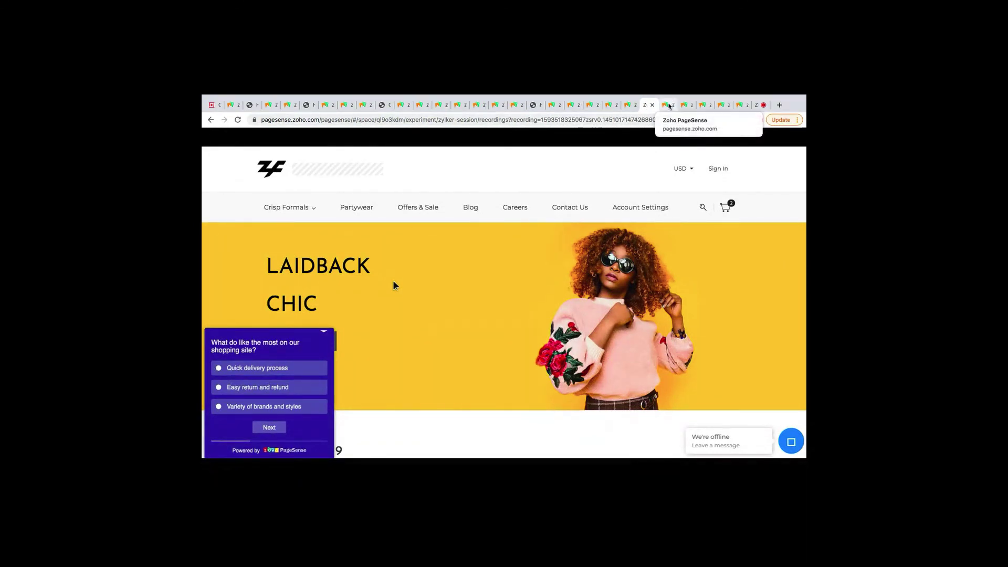
left_click(668, 105)
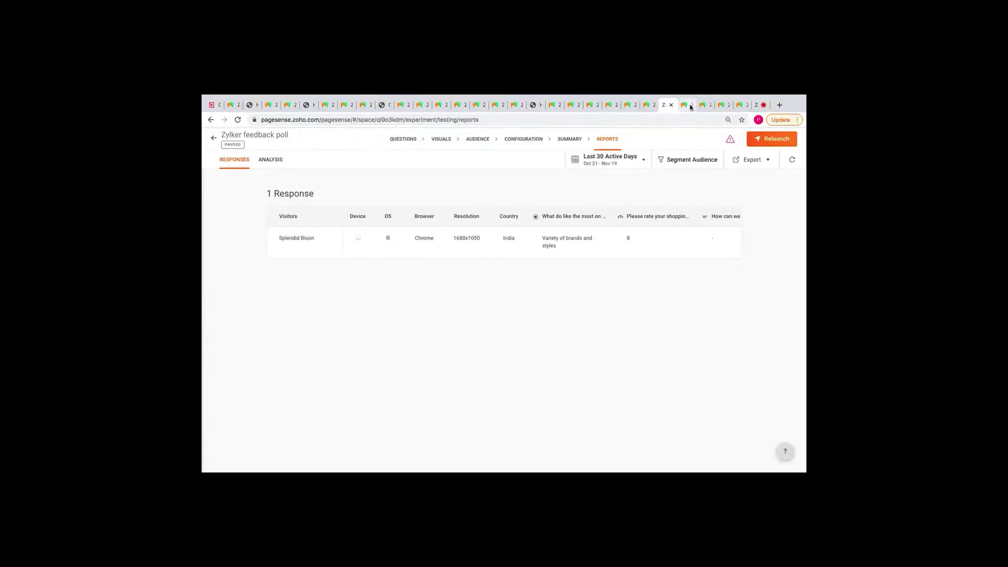
Move from the Home page pop-up setup to its summary preview of the 20% OFF signup offer.
left_click(685, 107)
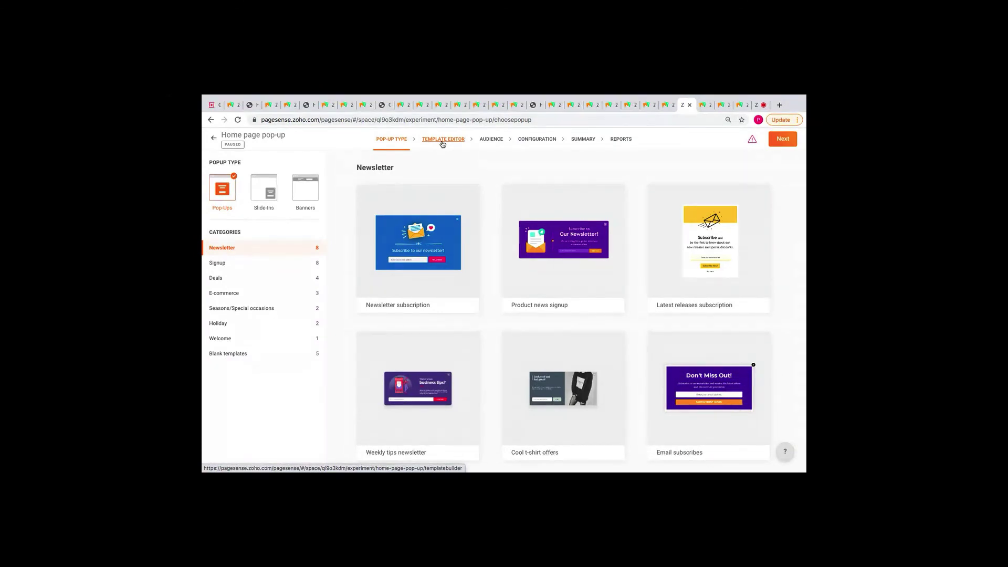
left_click(706, 107)
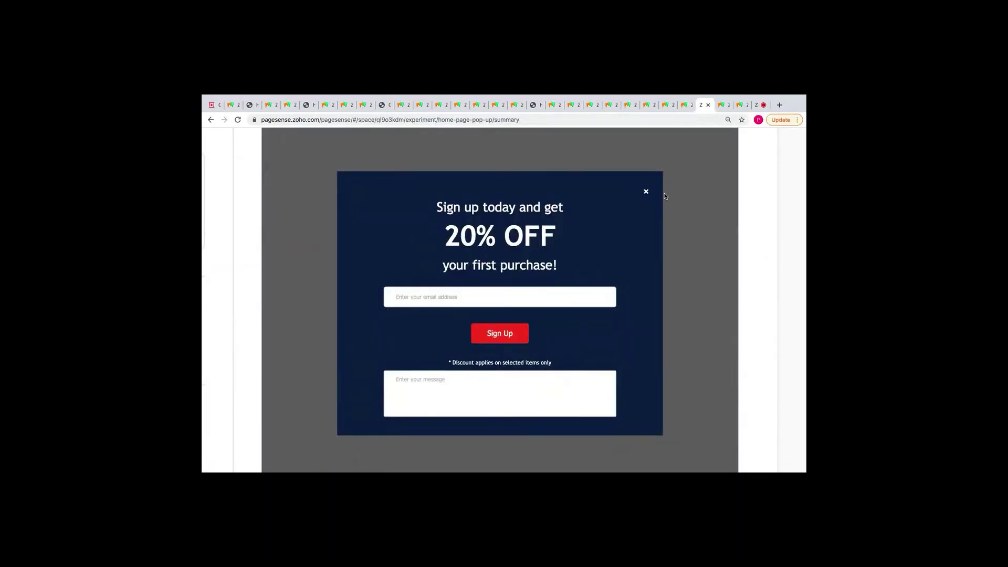
Set the flash sale notification to Triggered on the sale-page goal after trying One-time and Recurring.
left_click(721, 108)
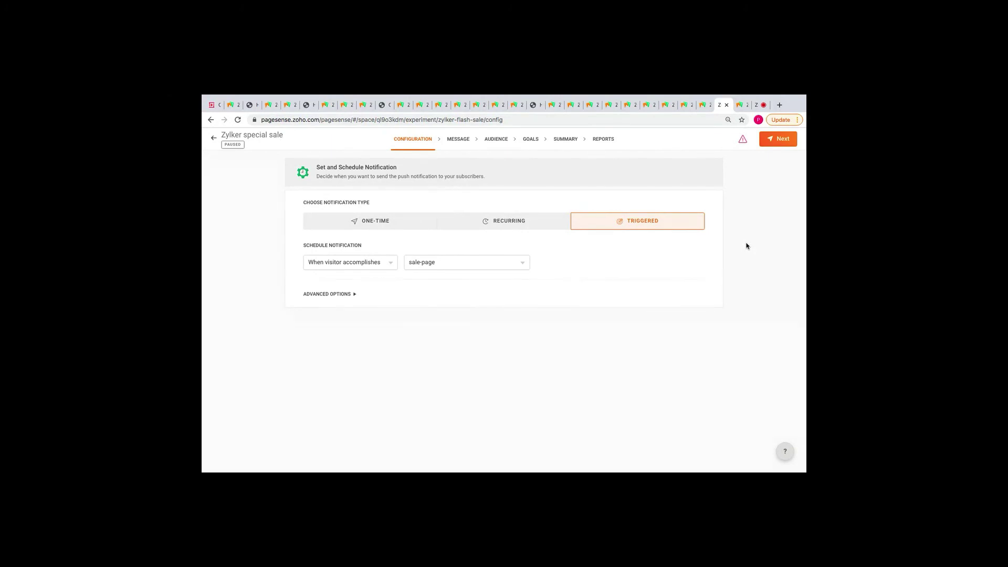
left_click(383, 227)
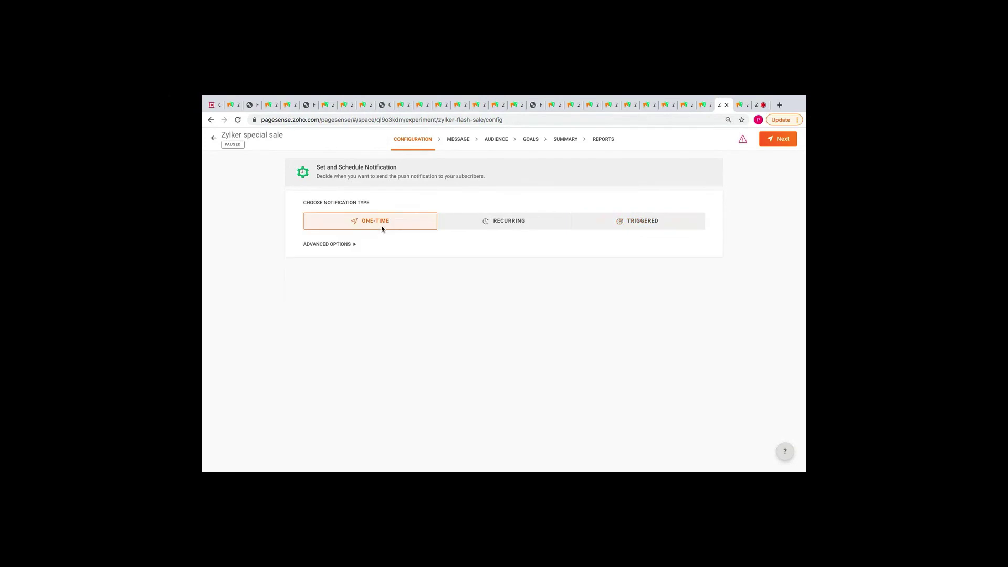
left_click(512, 220)
left_click(646, 222)
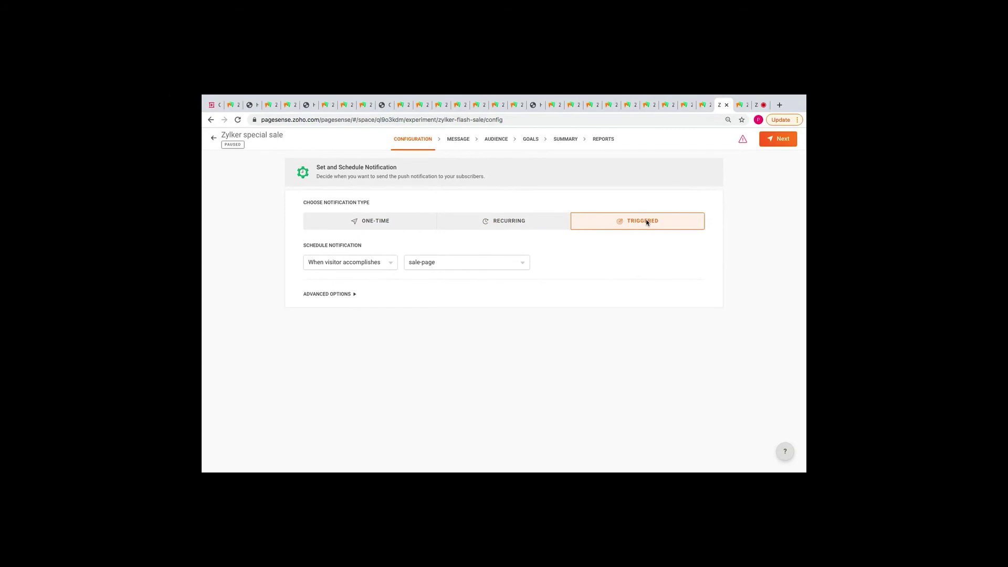
left_click(519, 265)
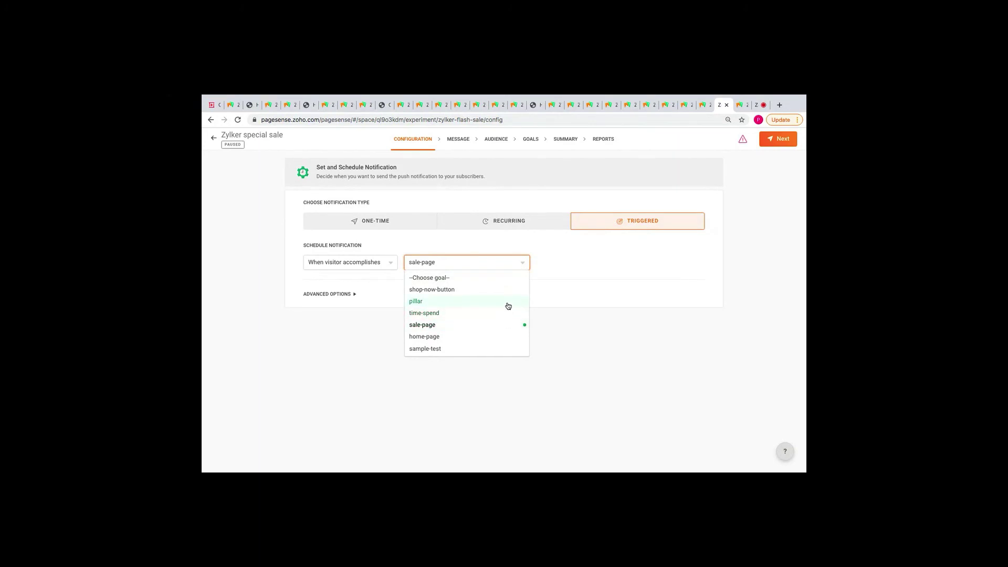
left_click(572, 338)
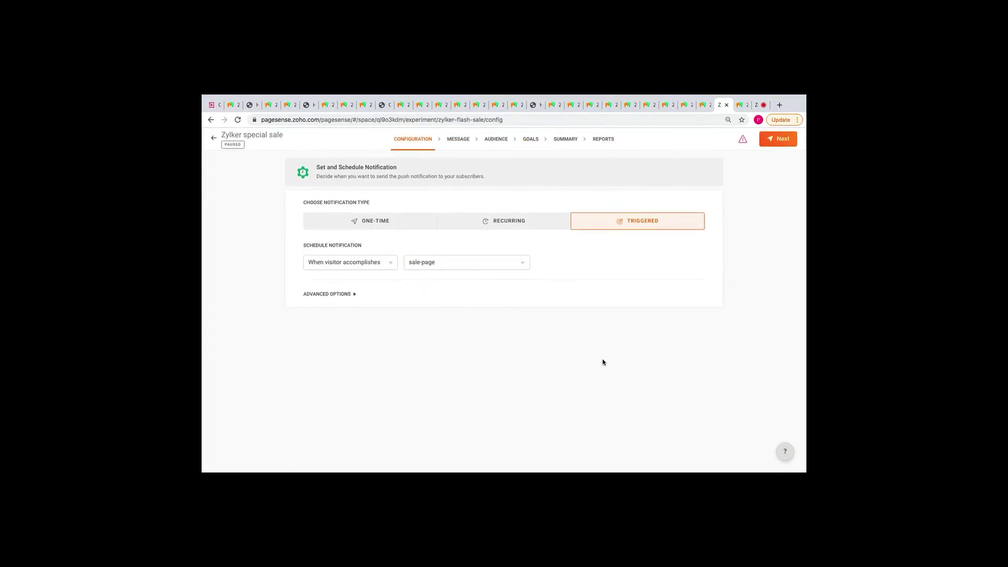
left_click(738, 107)
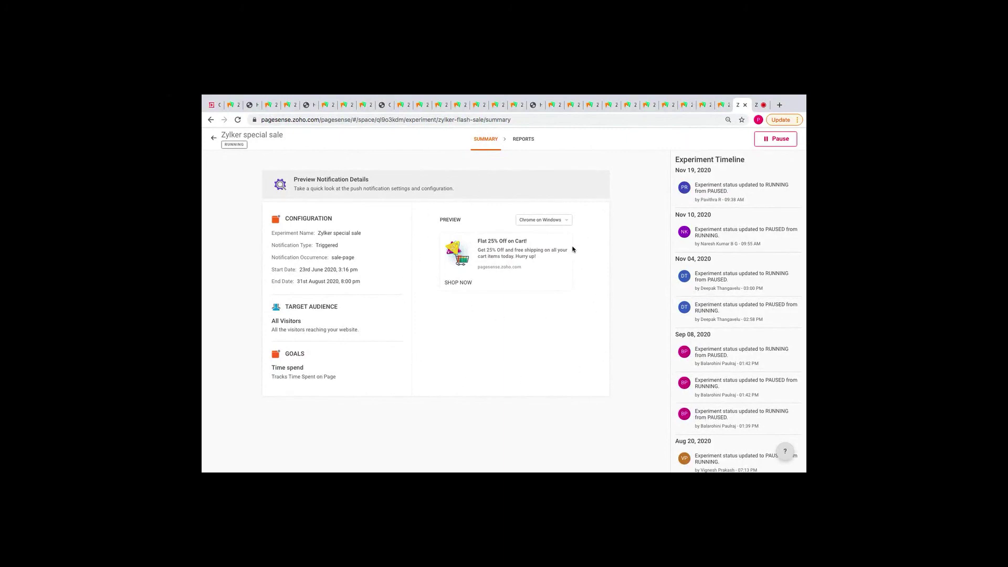
Choose Chrome on Mac in the Preview dropdown to show the compact 'Flat 25% Off on Cart!' alert.
left_click(564, 220)
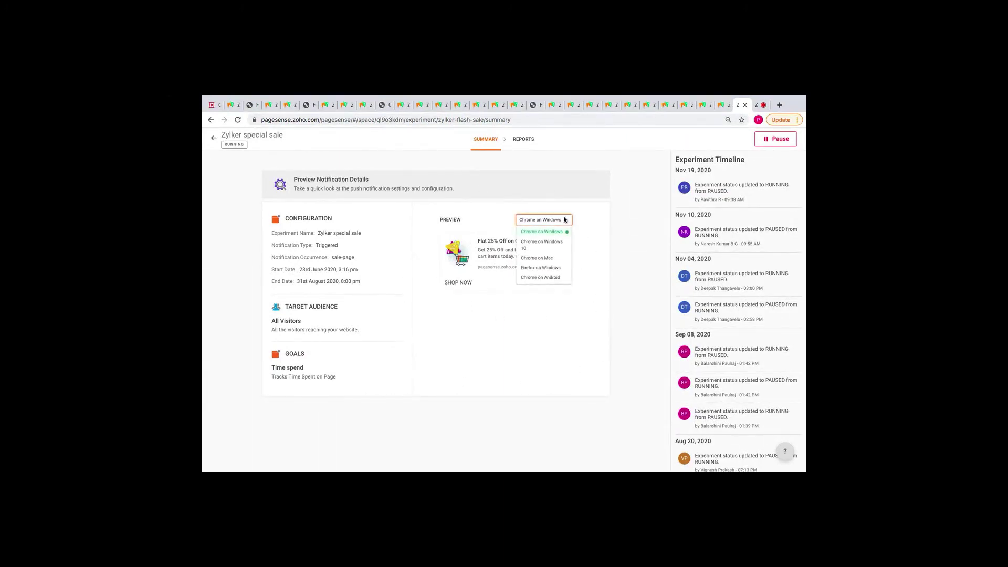
left_click(558, 258)
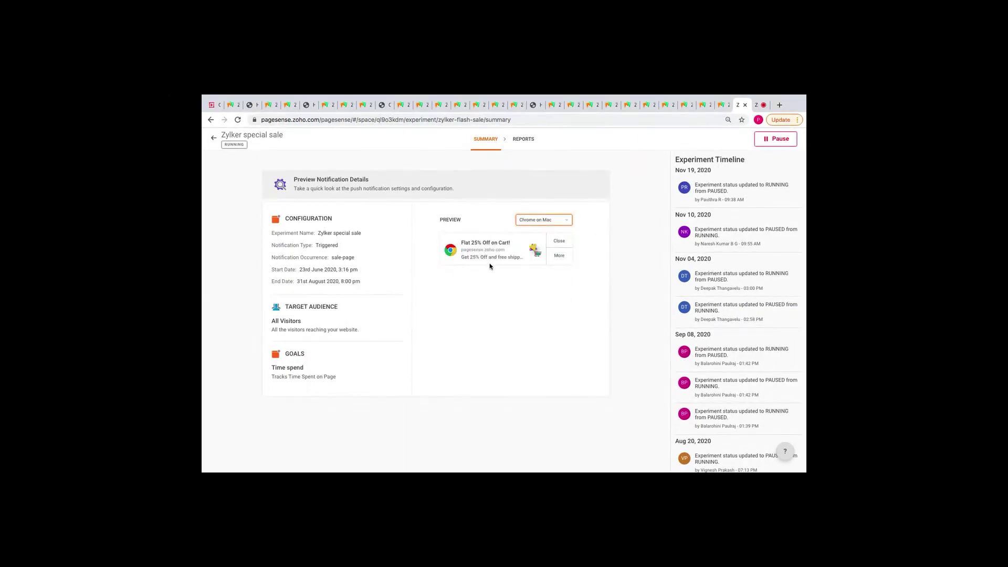
Return to the Zoho Show presentation's Recap slide listing the five PageSense benefits.
left_click(212, 108)
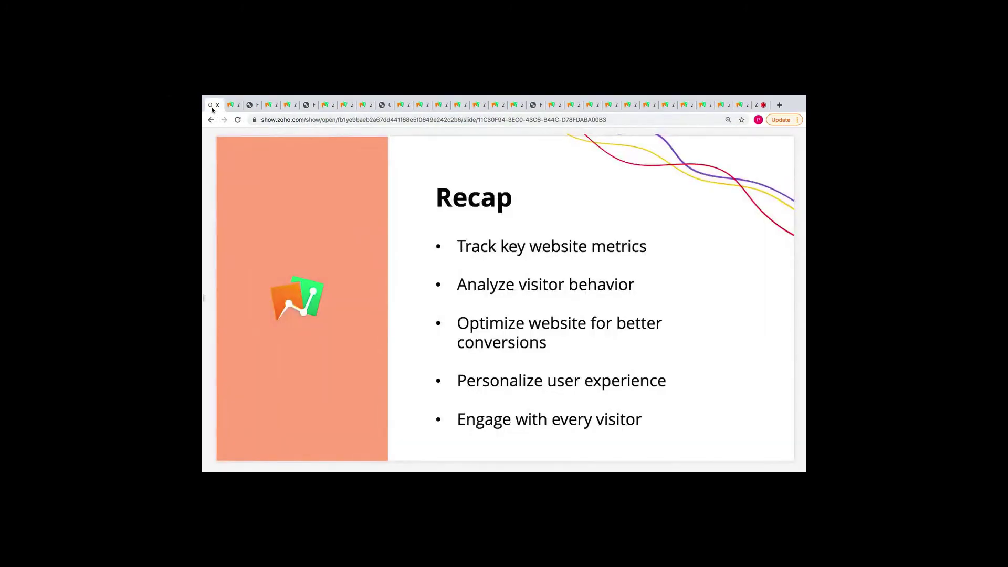